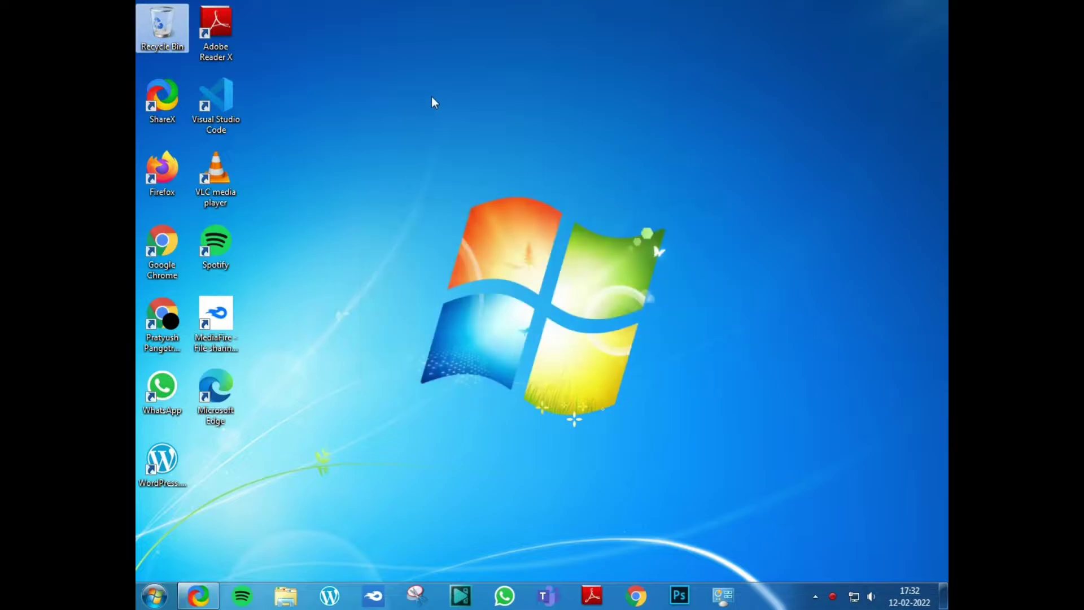
Hide all icons on the Windows desktop
mouse_move(474, 106)
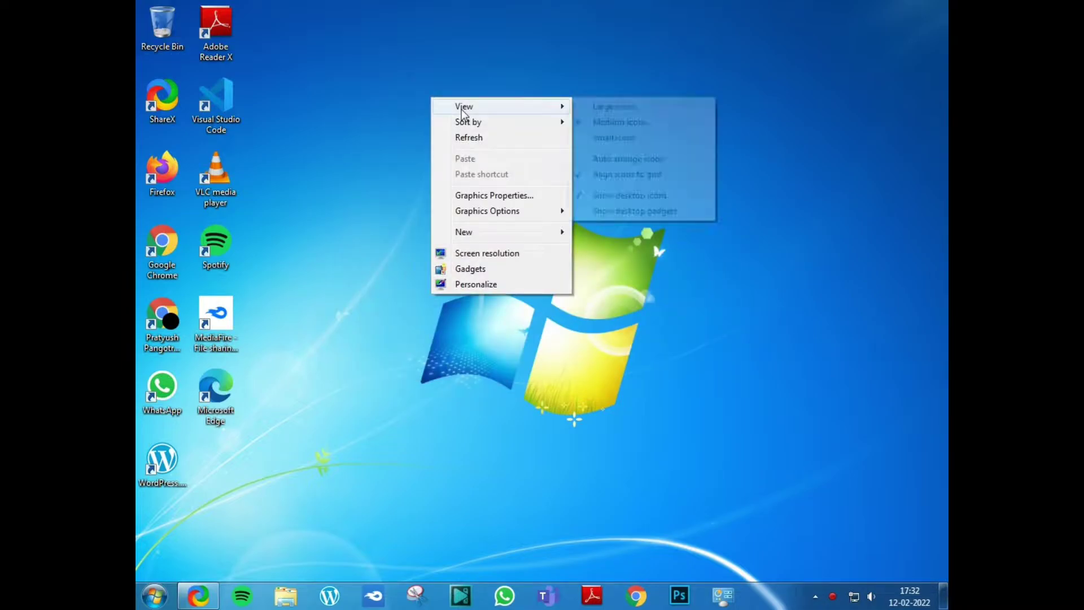
click(624, 195)
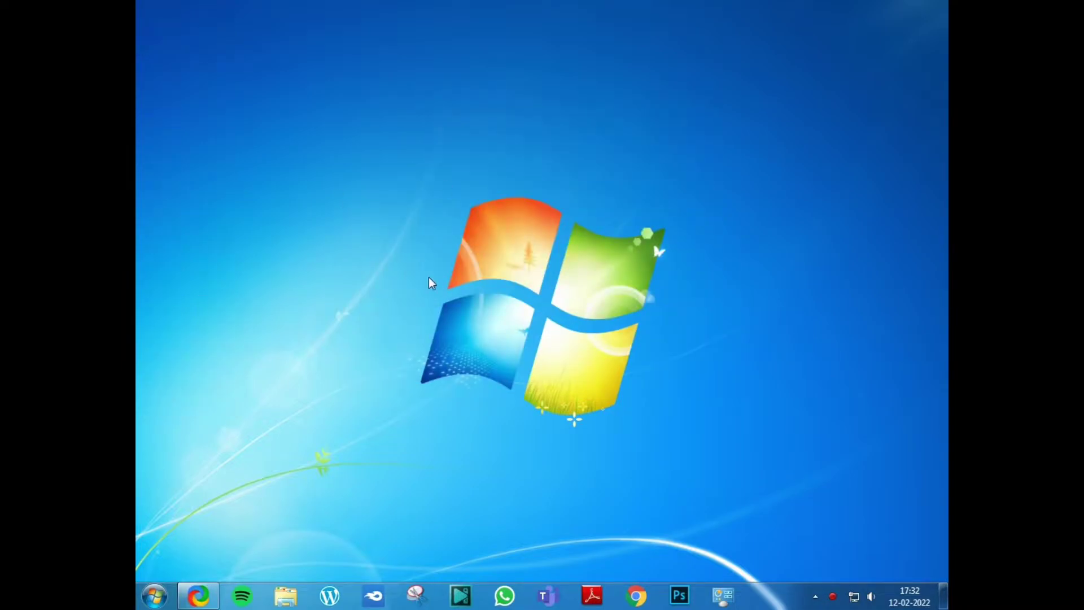
Switch to Google Chrome and load the site pratyushhelps.wordpress.com
click(640, 597)
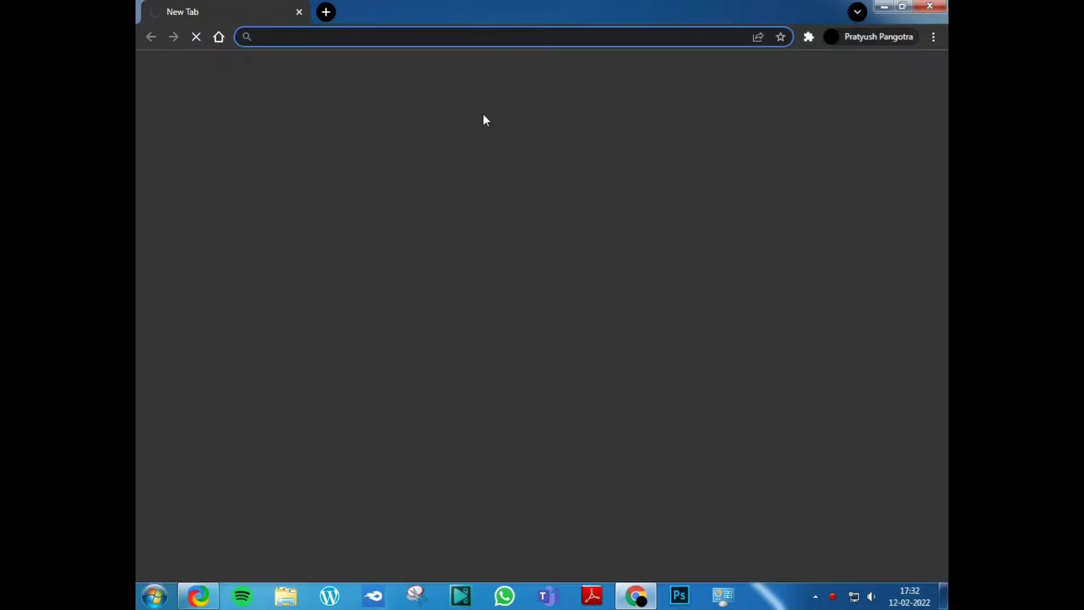
text(Pratyush)
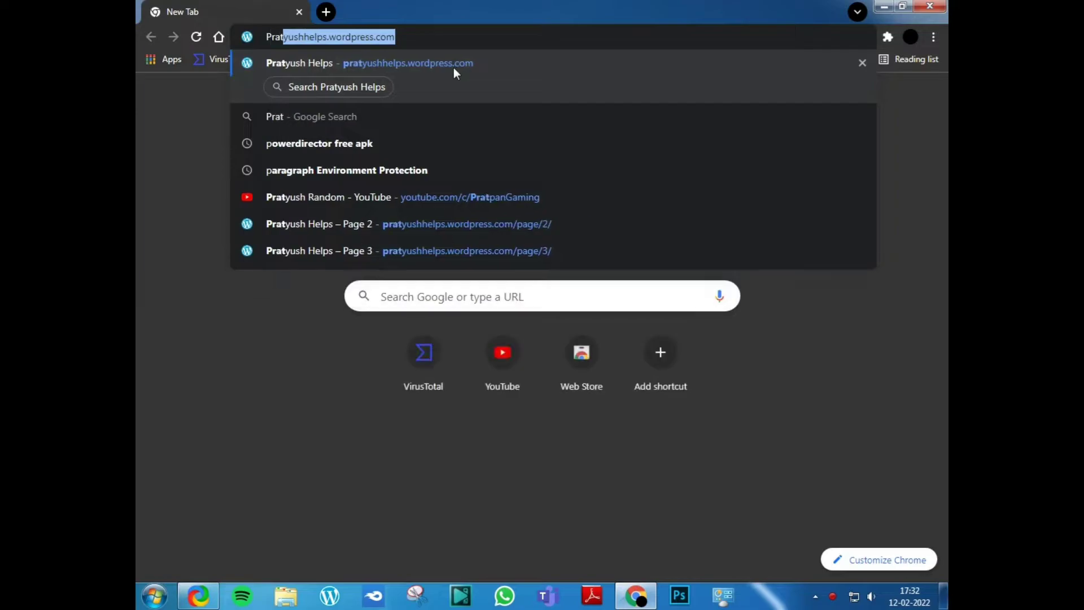
text(h)
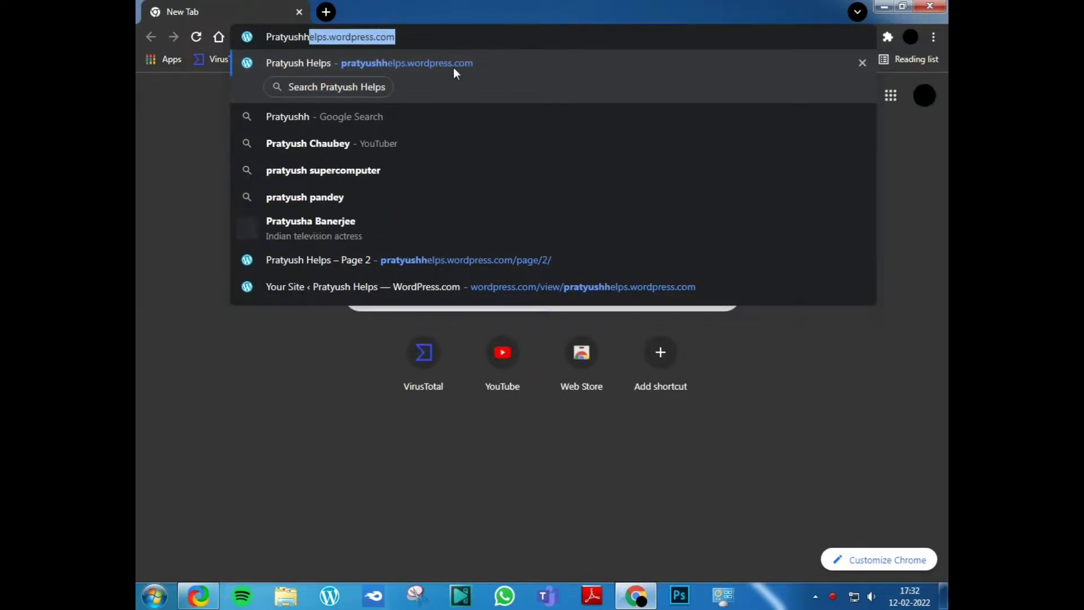
text(elps.wo)
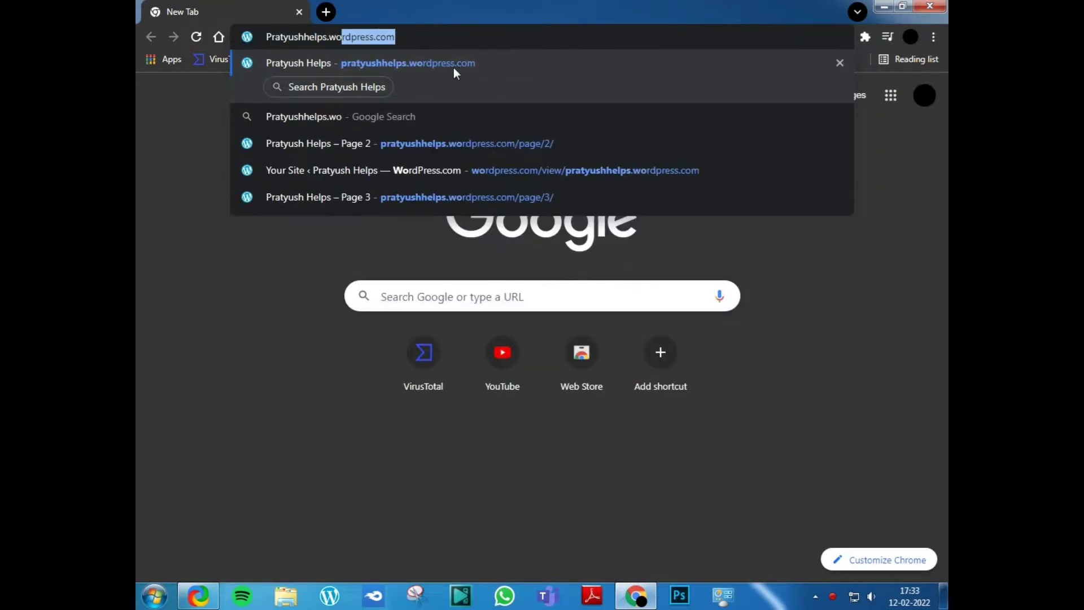
text(rdpress.com)
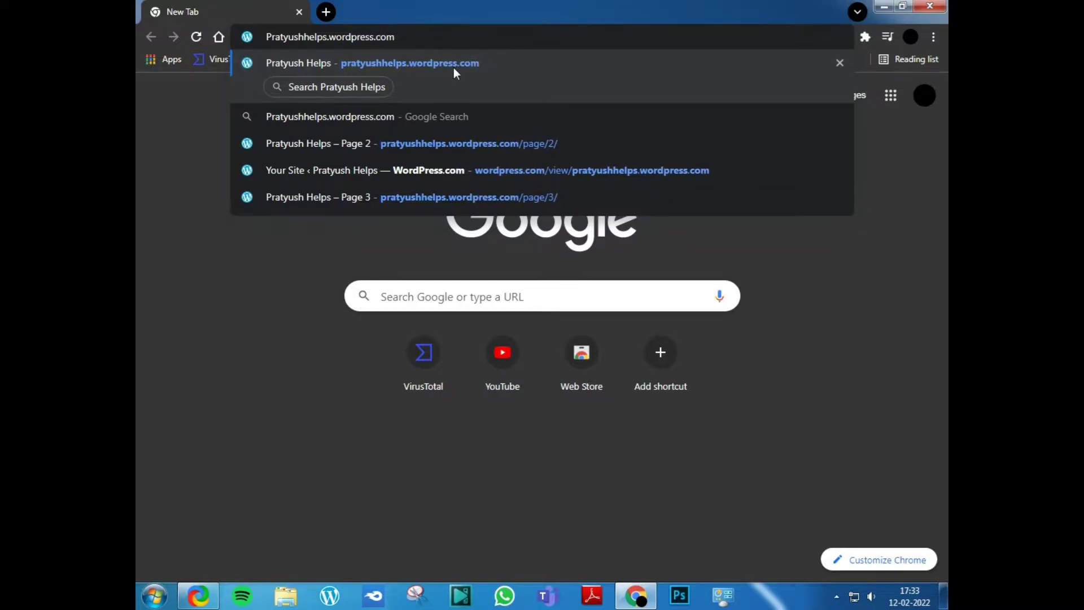
key(Return)
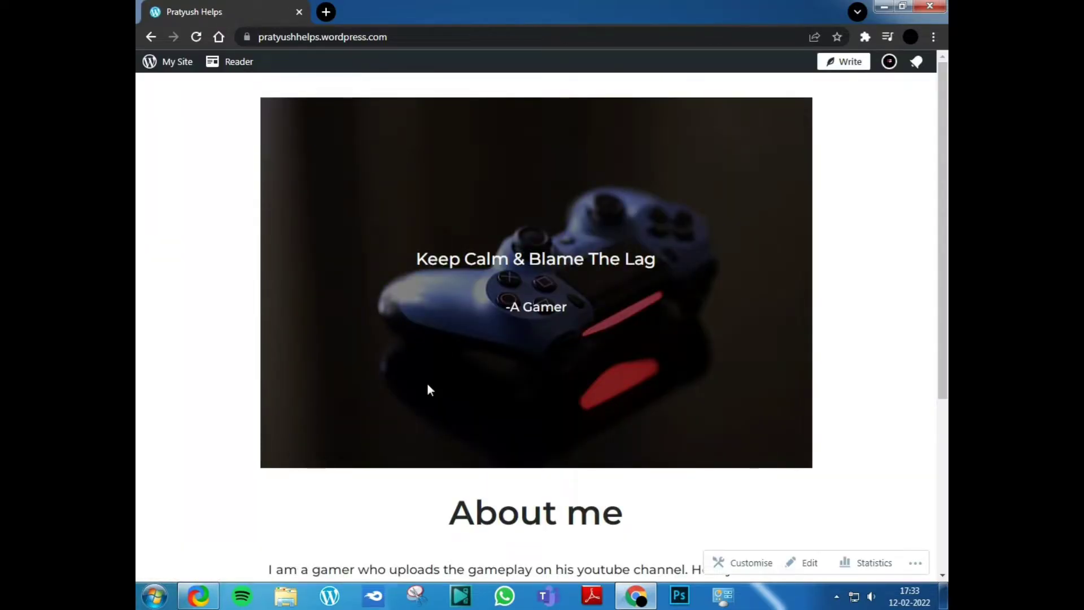
Go to page 3 of the site and open the download link for Windows 7 Minimalist Look
scroll(427, 384, down, 5)
click(328, 421)
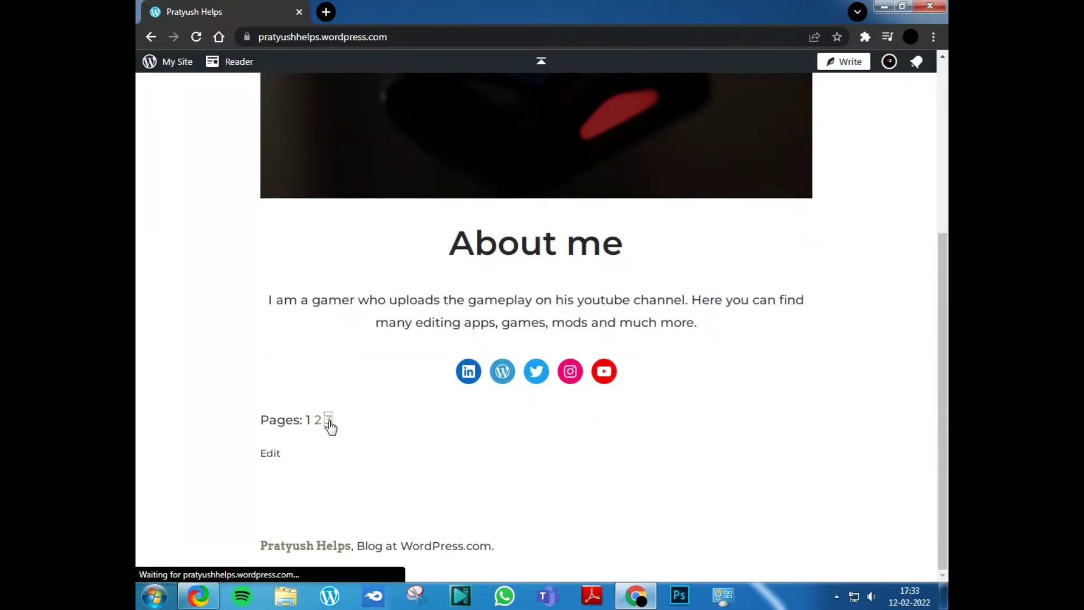
scroll(469, 387, down, 1)
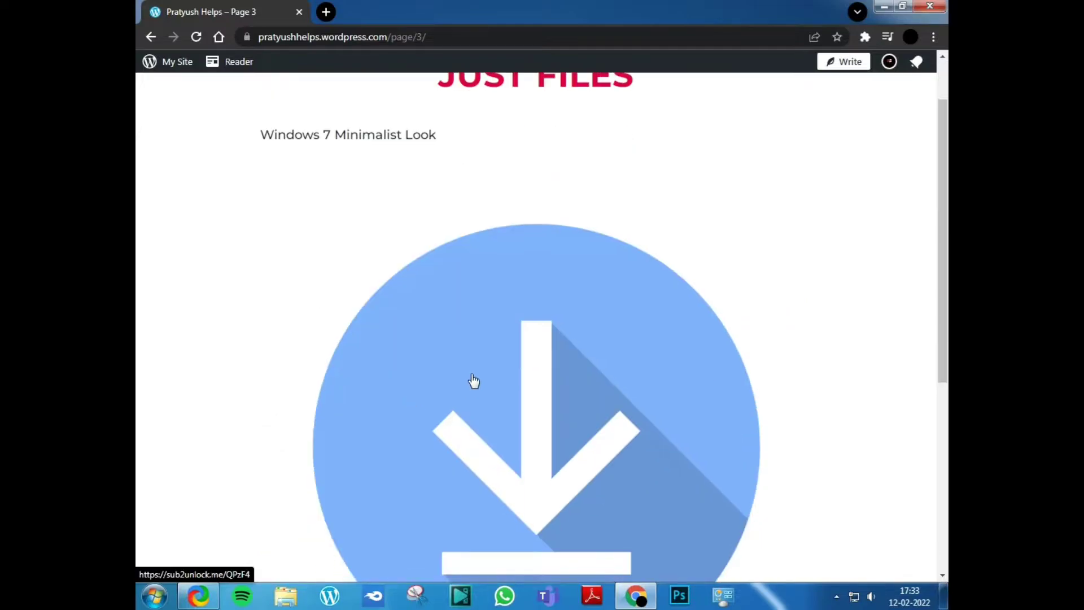
click(477, 376)
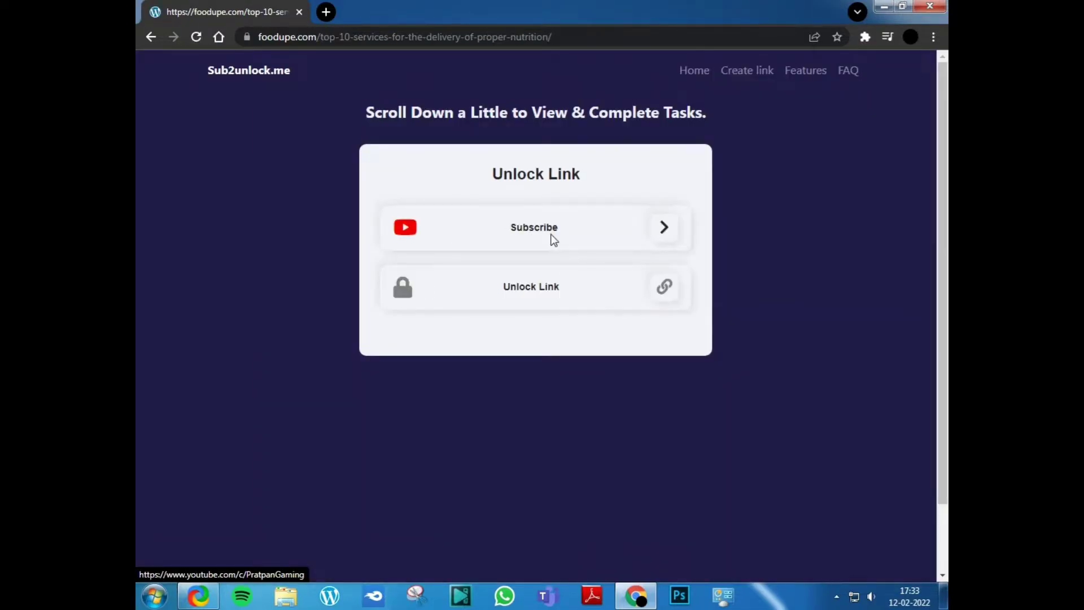
Complete the Subscribe task on the unlock page by unsubscribing from and resubscribing to the YouTube channel, with notifications set to All
click(553, 240)
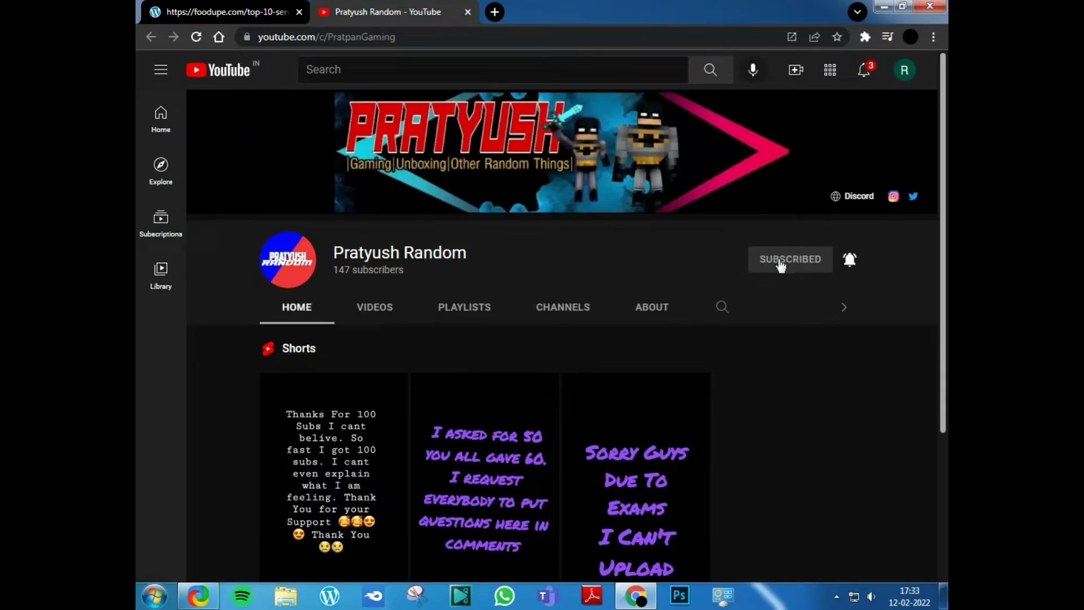
click(779, 260)
click(610, 338)
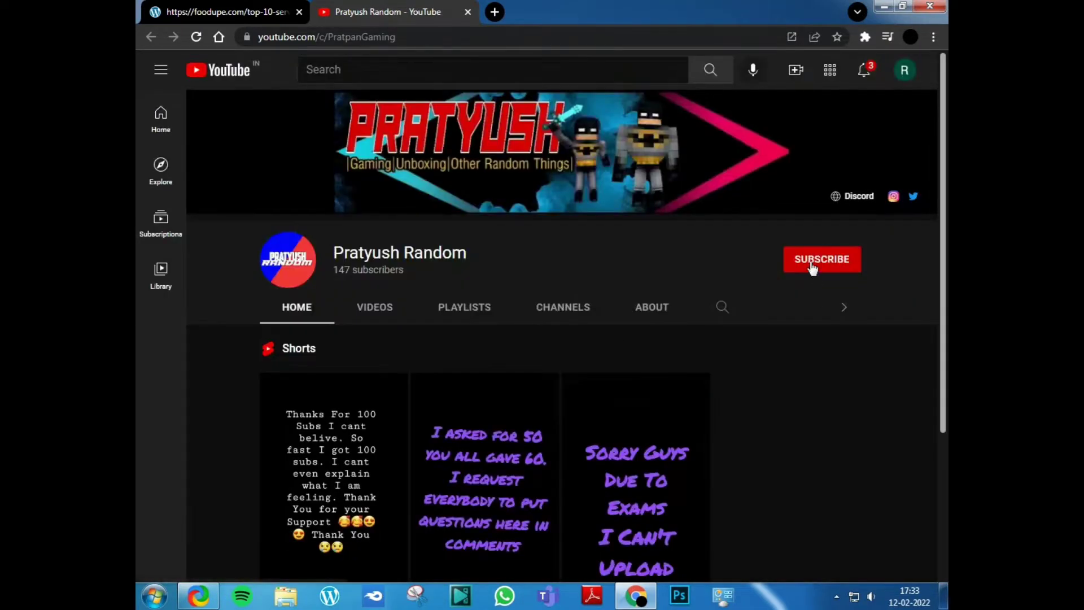
click(813, 263)
click(852, 261)
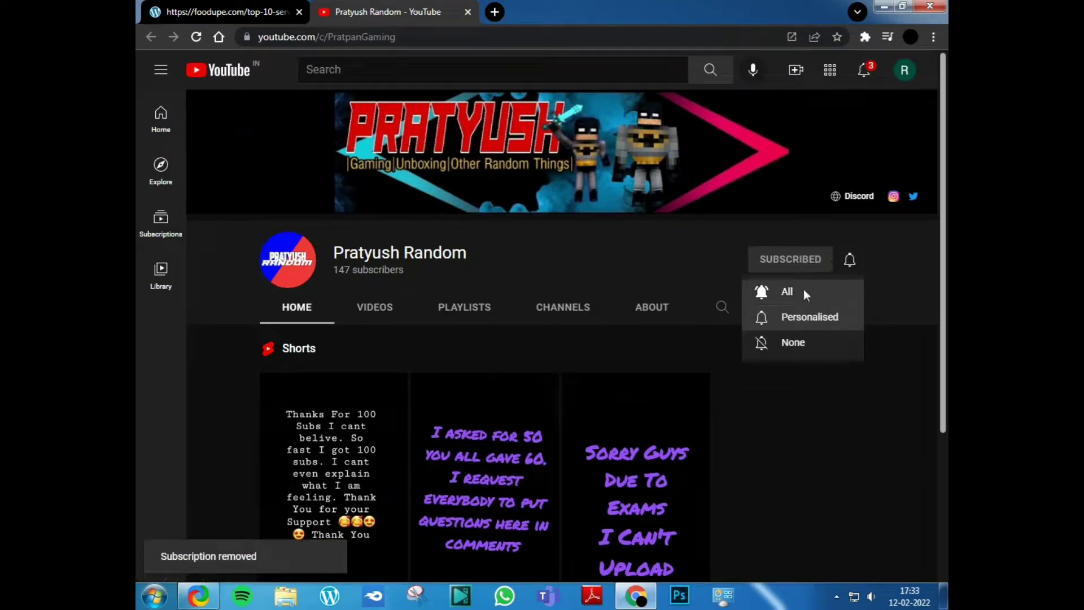
click(804, 289)
Follow the unlocked link from the Sub2unlock page and download Windows 7 Minimalistic.zip from Google Drive, then minimize the browser
click(194, 12)
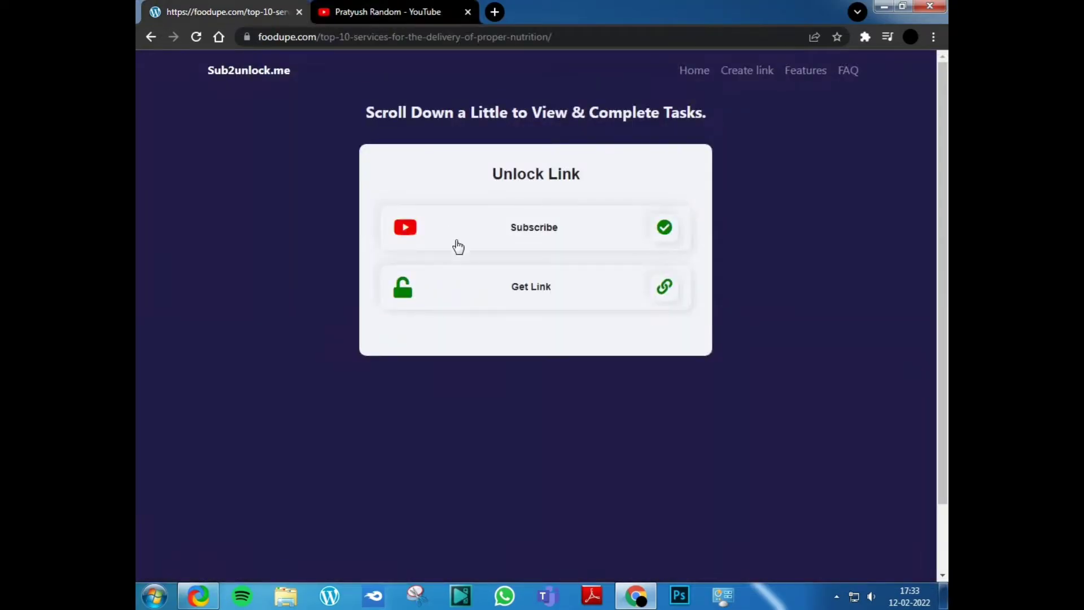
click(480, 284)
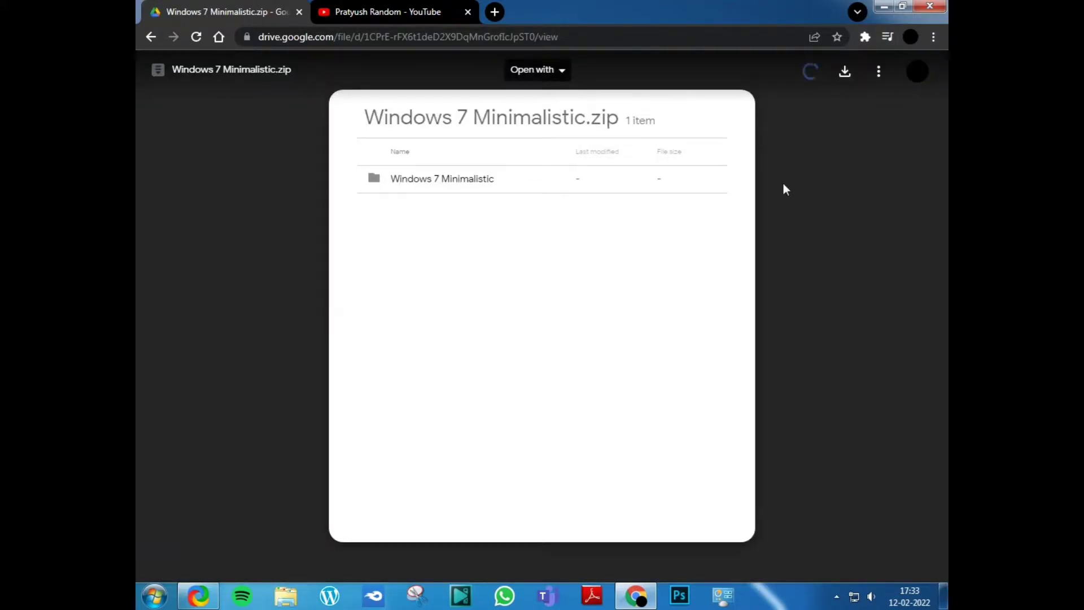
click(844, 71)
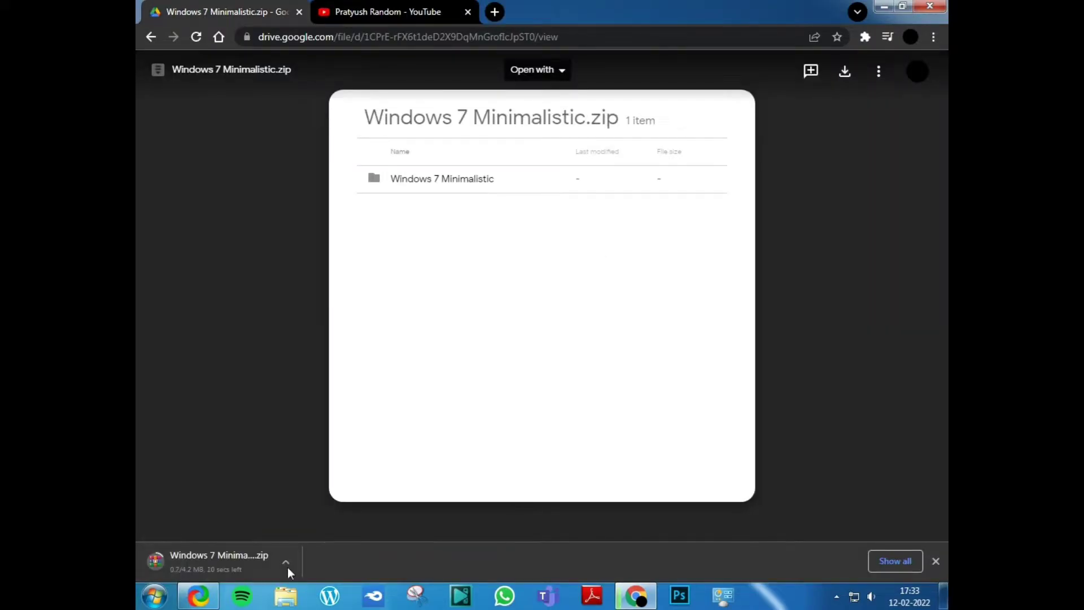
click(285, 561)
click(305, 538)
click(648, 593)
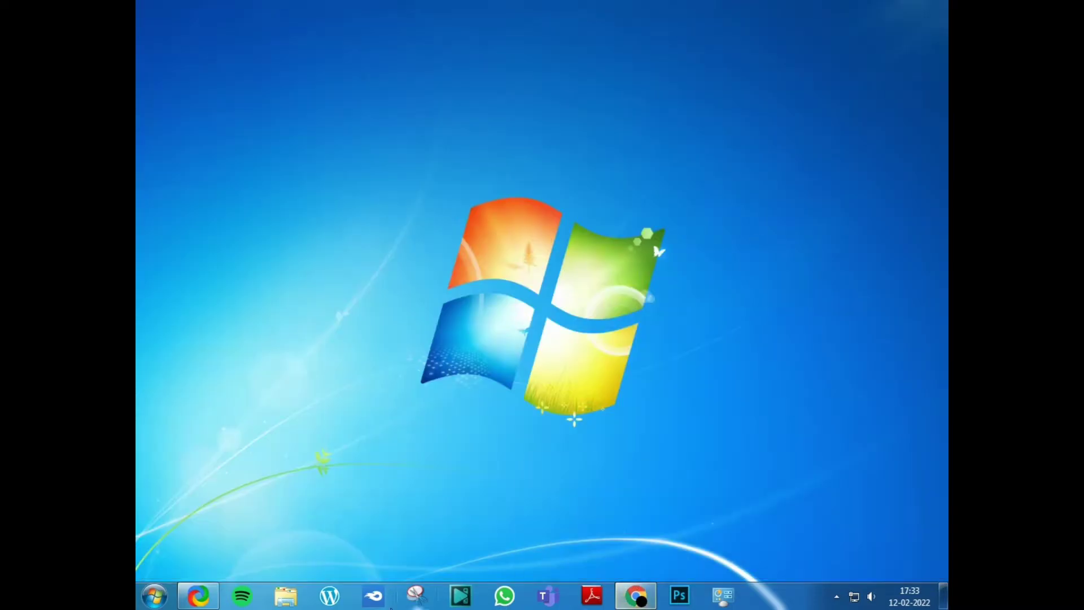
Switch to Windows Explorer and extract the Windows 7 Minimalistic archive in Downloads to its own folder, entering the archive password
click(304, 597)
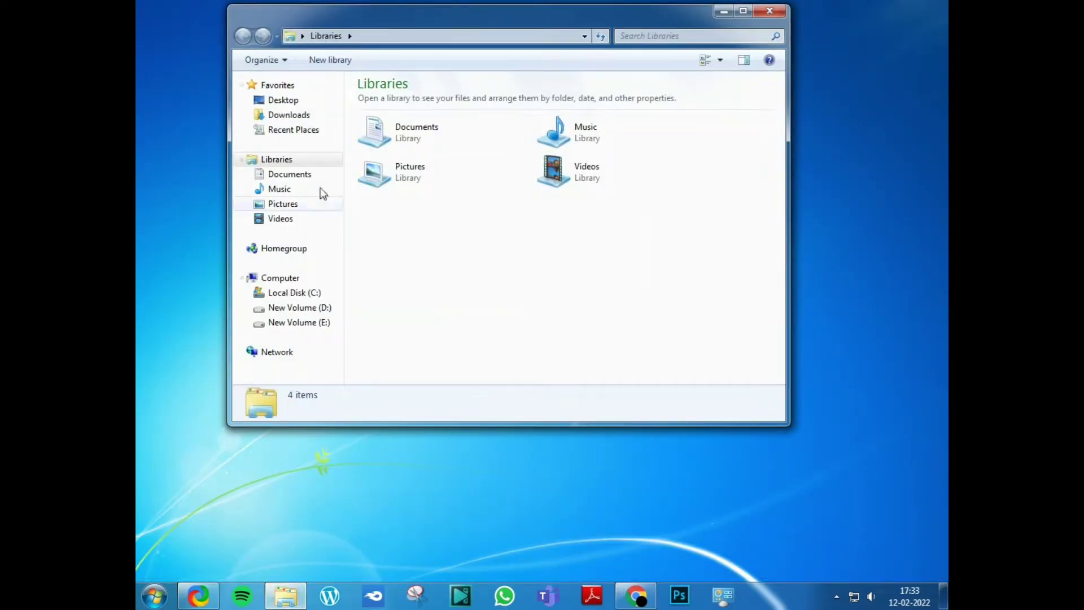
click(319, 115)
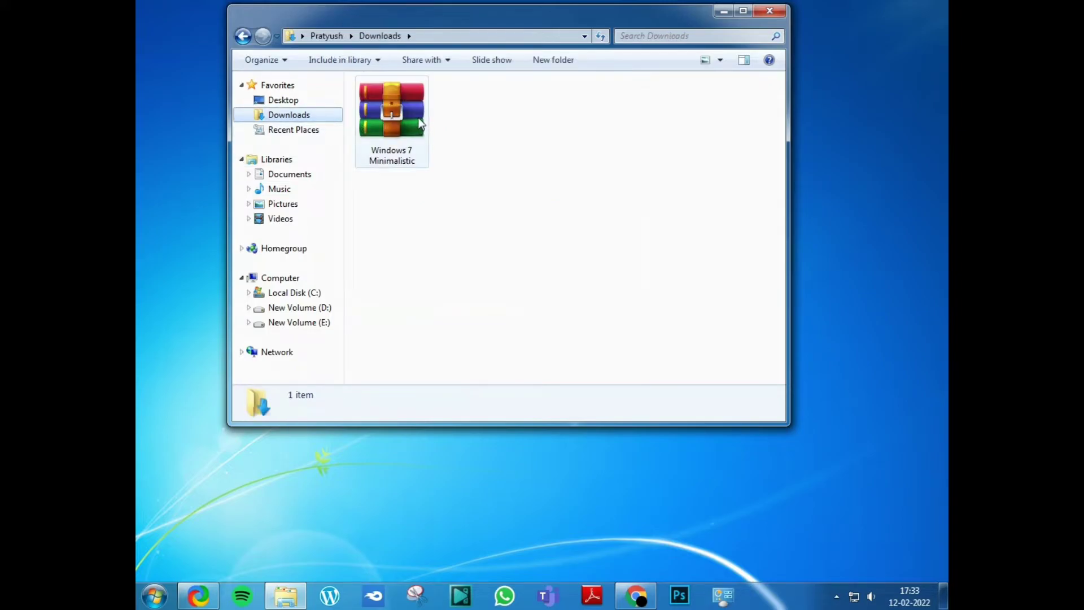
right_click(418, 118)
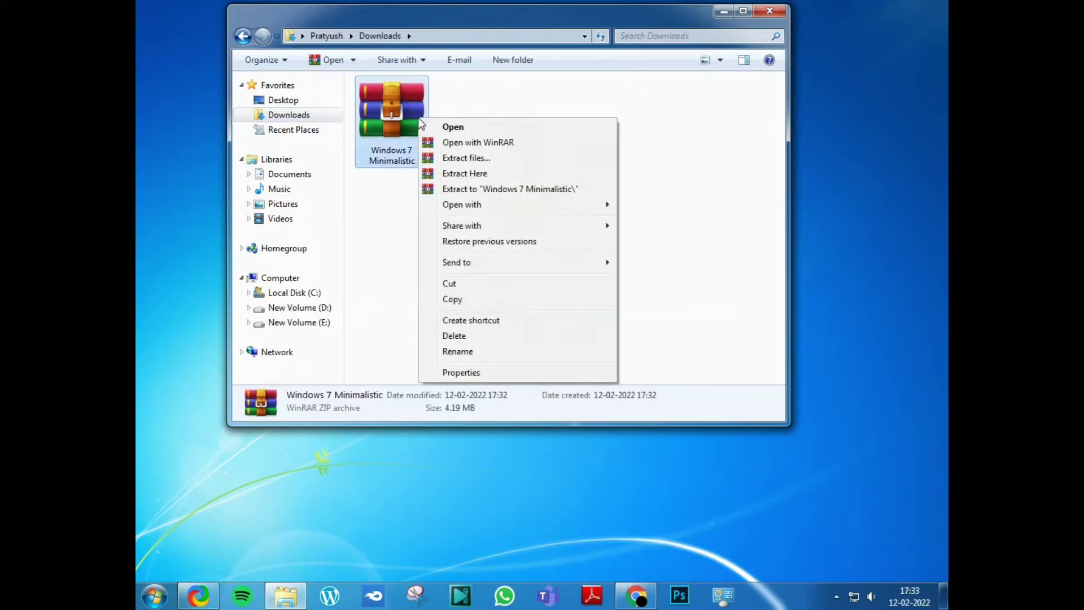
click(504, 190)
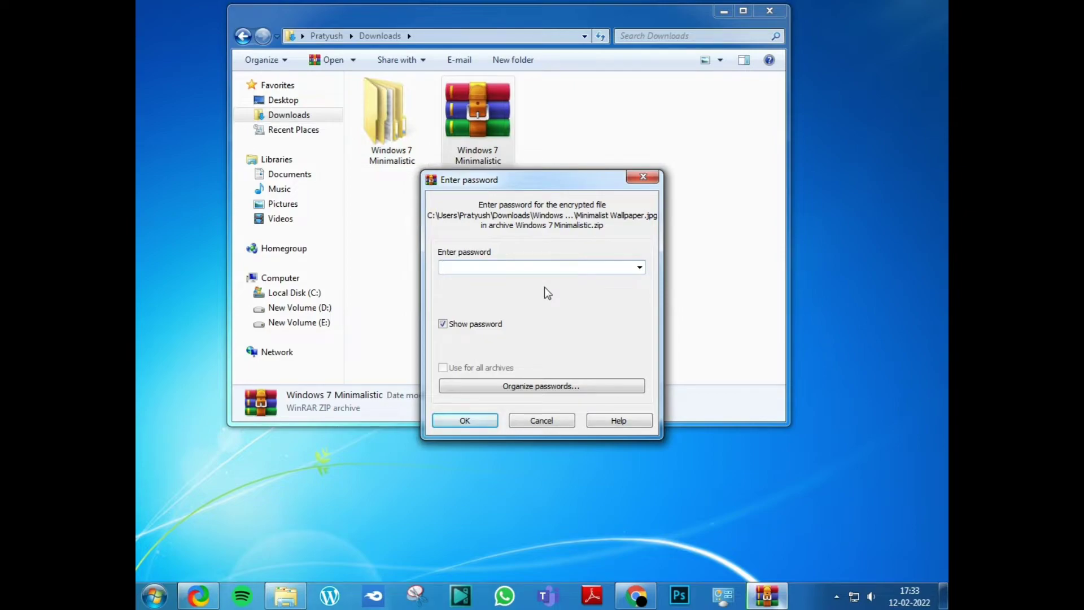
text(PRATYUSH-HELPS)
key(Return)
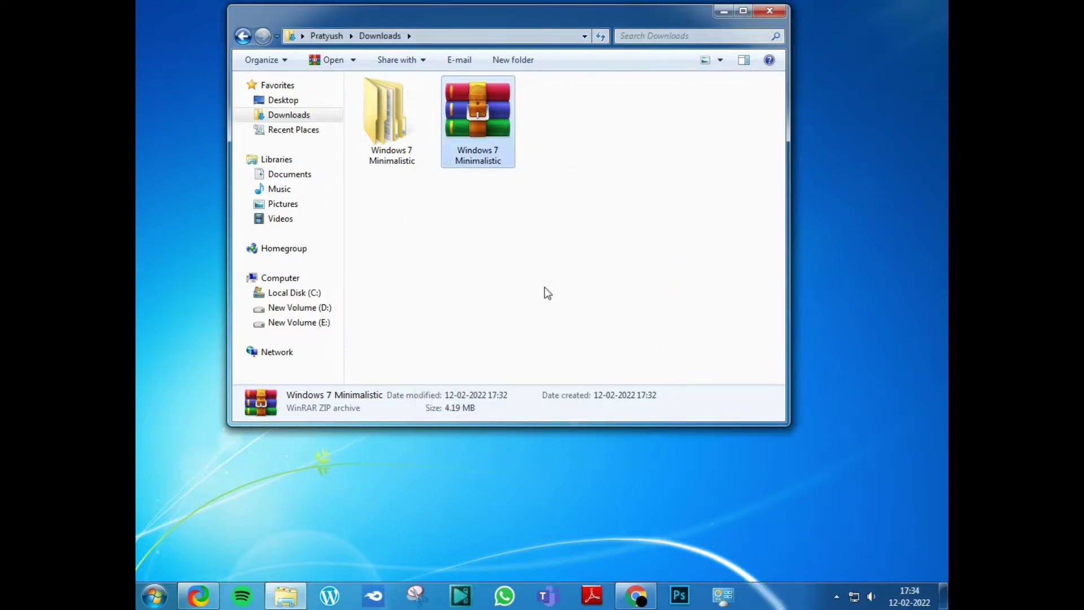
Set Minimalist Wallpaper from the extracted Windows 7 Minimalistic folder as the desktop background and reveal the desktop
double_click(415, 148)
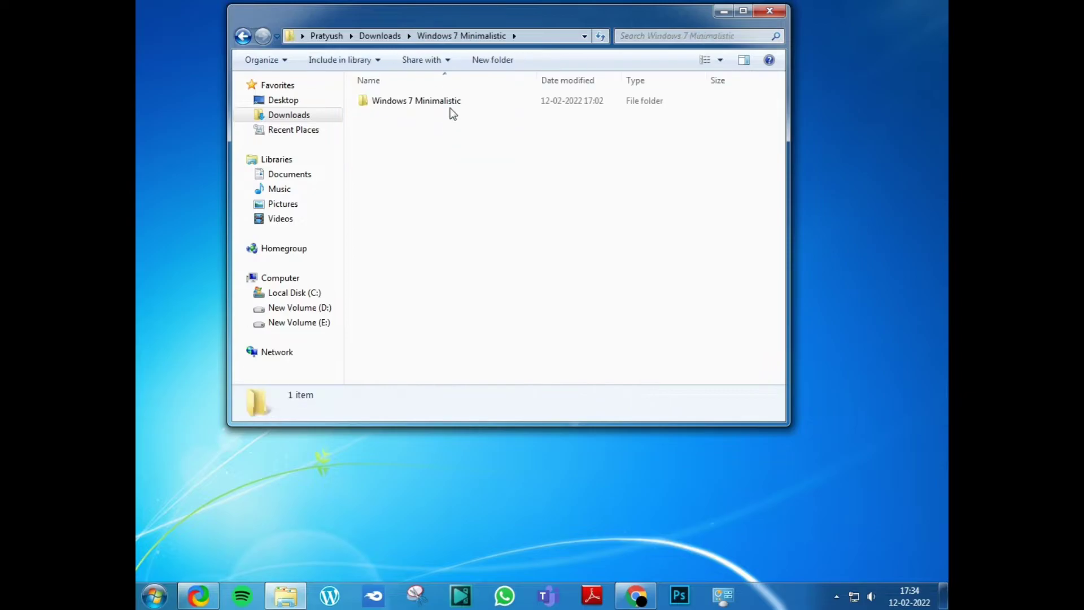
double_click(446, 101)
click(437, 102)
right_click(437, 101)
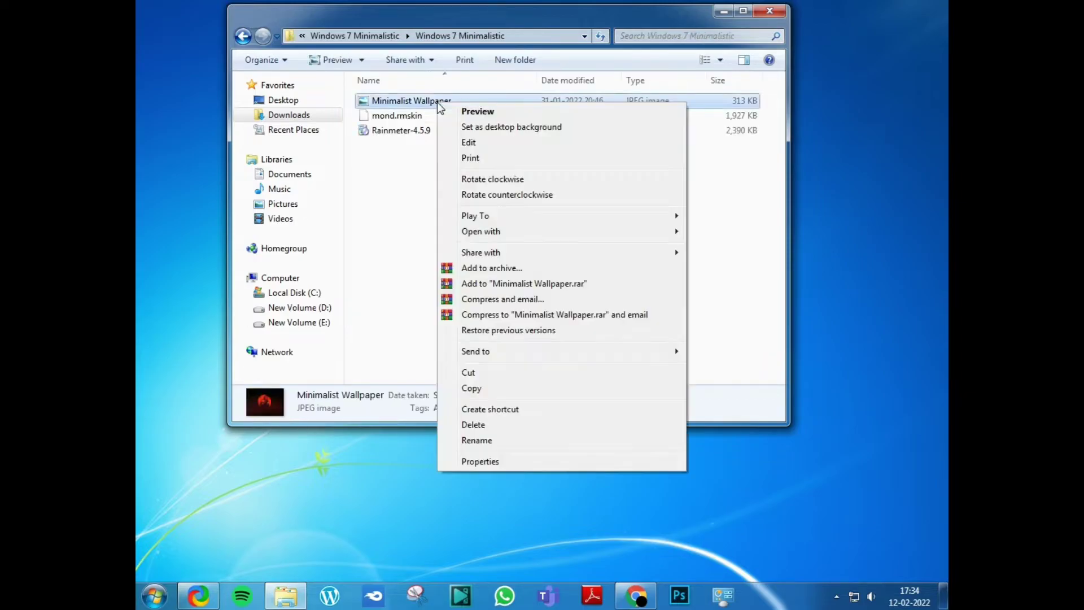
click(479, 126)
click(723, 11)
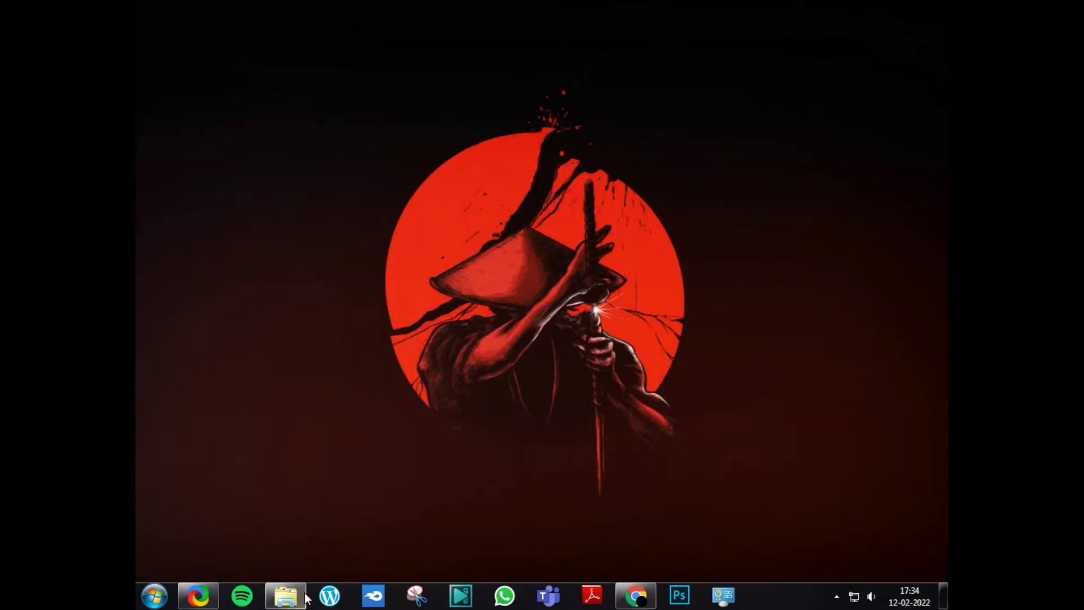
Install Rainmeter-4.5.9 from the extracted folder in English, with the 64-bit version and launch on startup, and run it
click(286, 595)
click(398, 134)
right_click(398, 133)
click(442, 151)
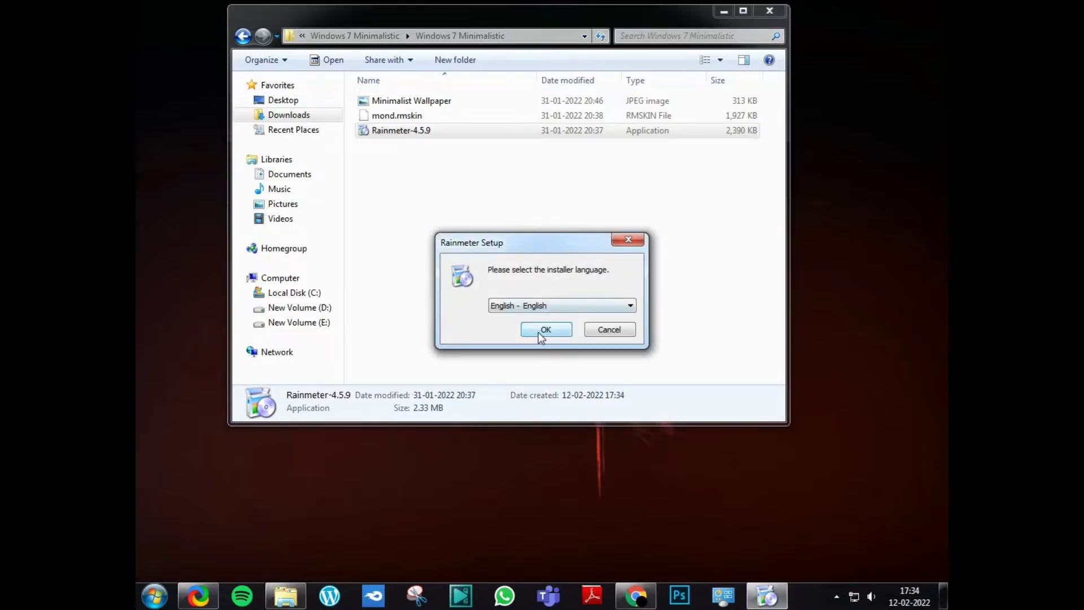
click(538, 332)
click(618, 411)
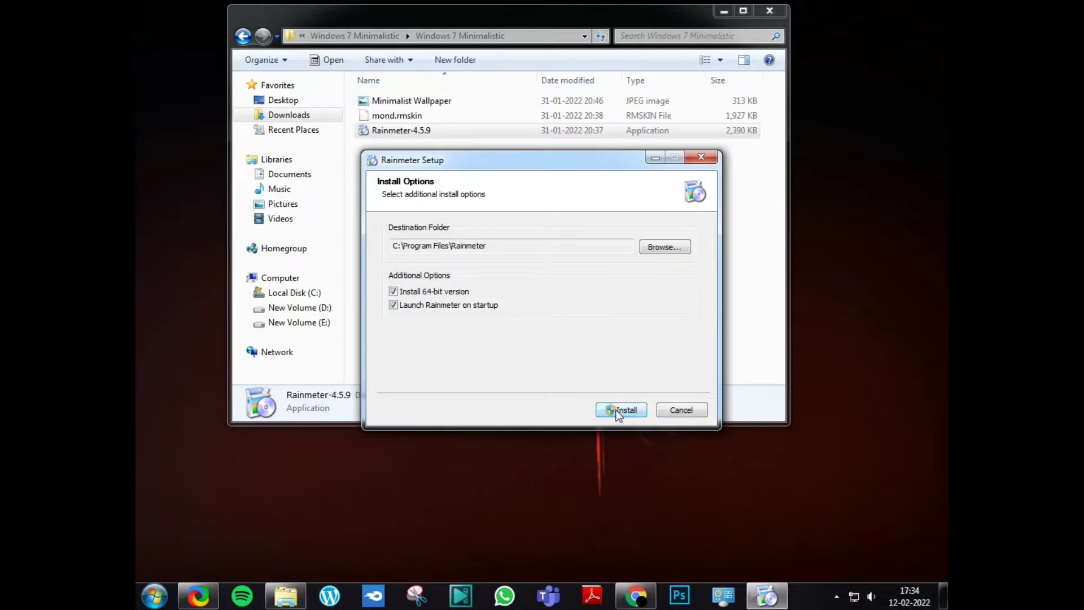
click(621, 410)
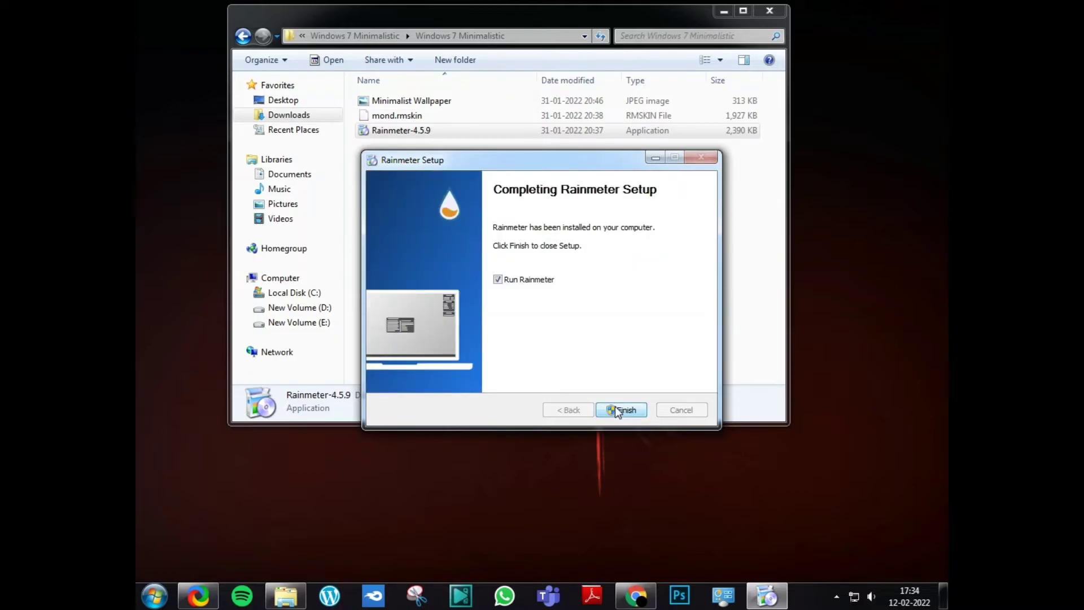
click(617, 410)
Unload Rainmeter's default illustro skins: Welcome, Disks, System and Clock
right_click(561, 222)
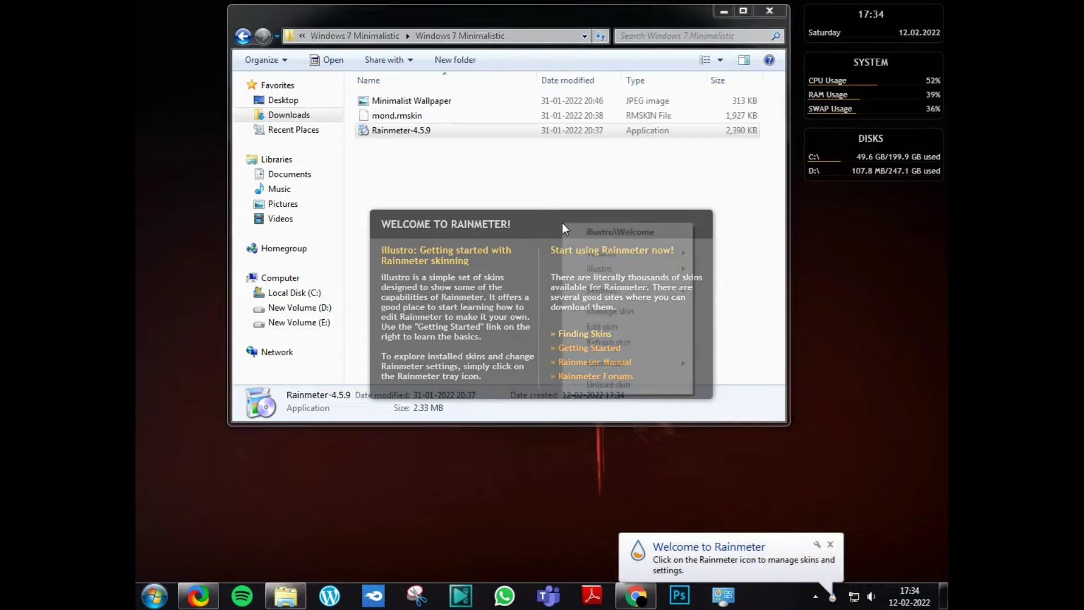
click(604, 385)
right_click(839, 141)
click(874, 303)
right_click(878, 107)
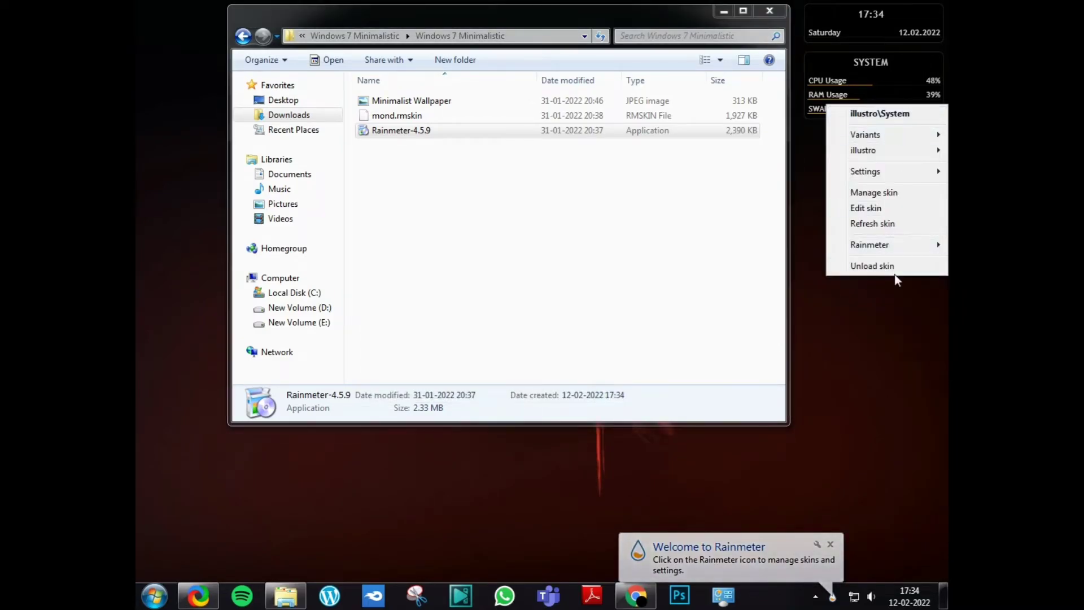
click(893, 266)
right_click(906, 18)
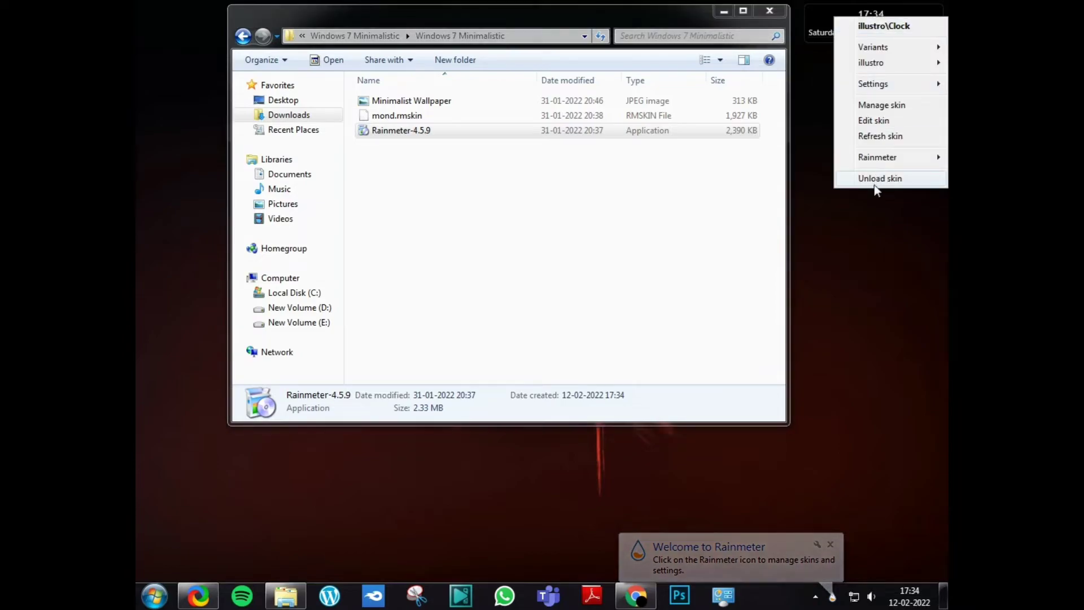
click(876, 185)
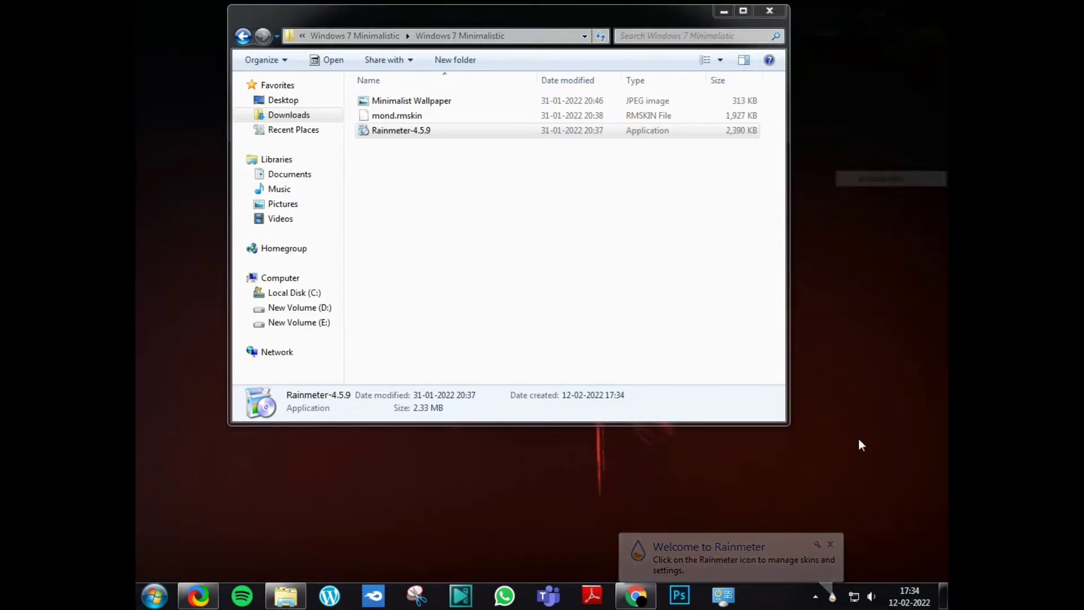
Install the mond.rmskin skin with its included layout applied, and close the extracted folder's window
right_click(448, 112)
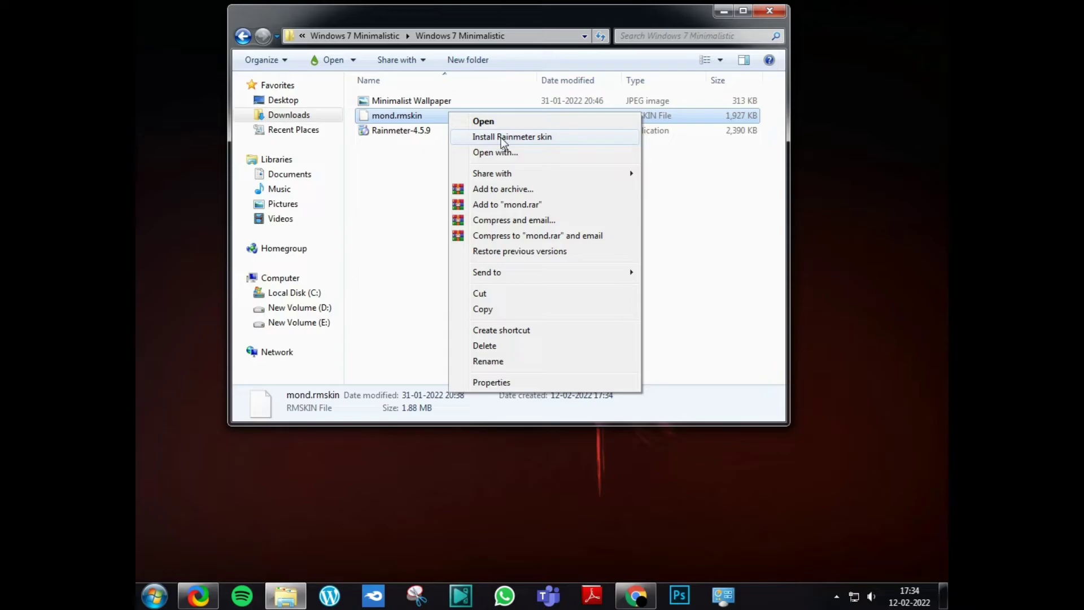
click(500, 137)
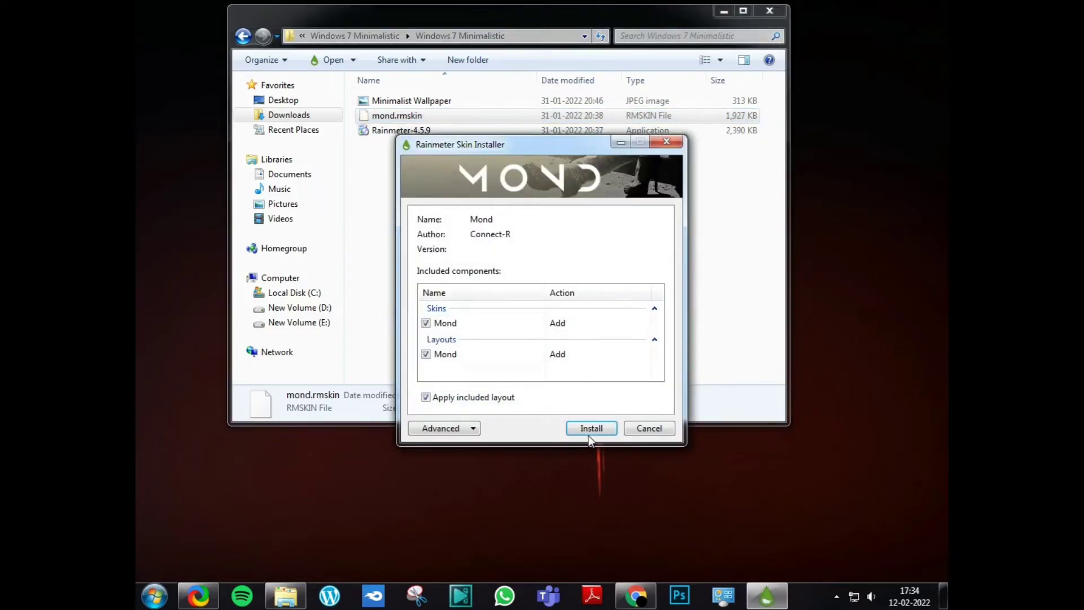
click(593, 429)
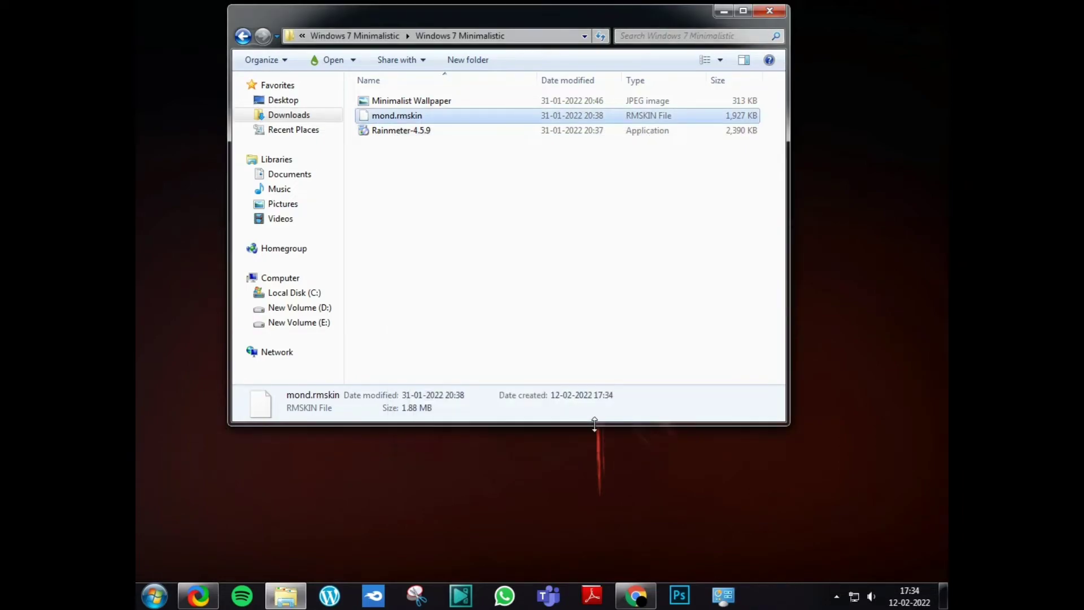
click(769, 10)
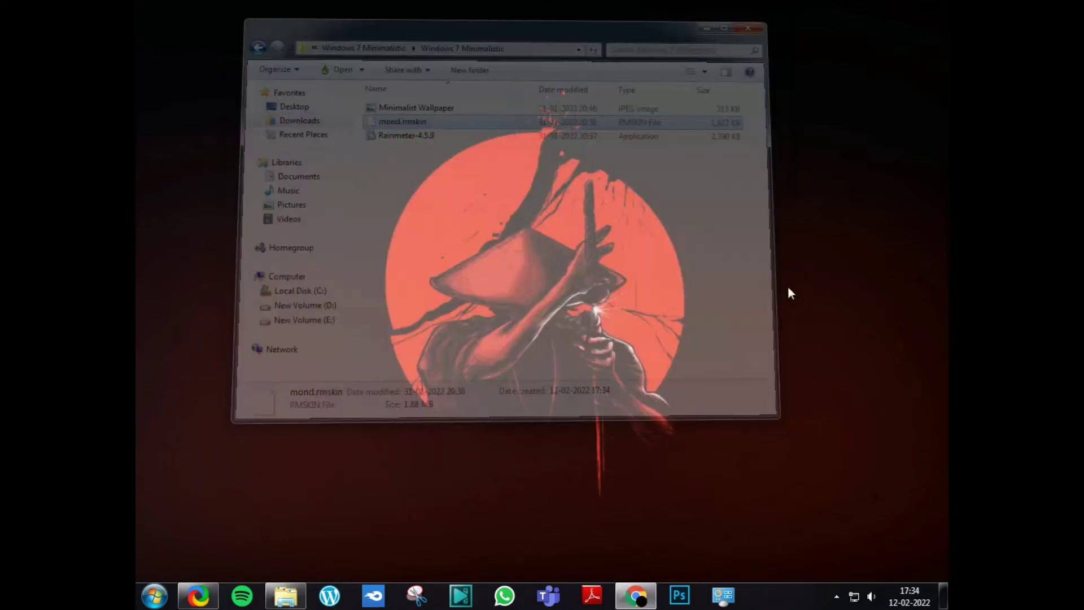
Bring up the Rainmeter manager and add a new folder for skins with the default name
click(835, 598)
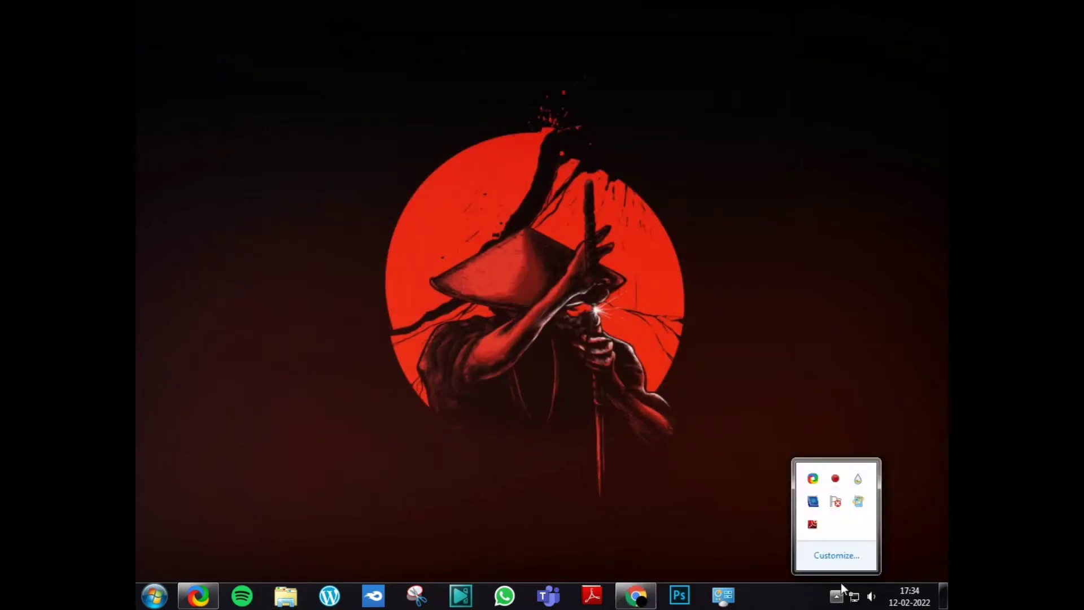
click(856, 478)
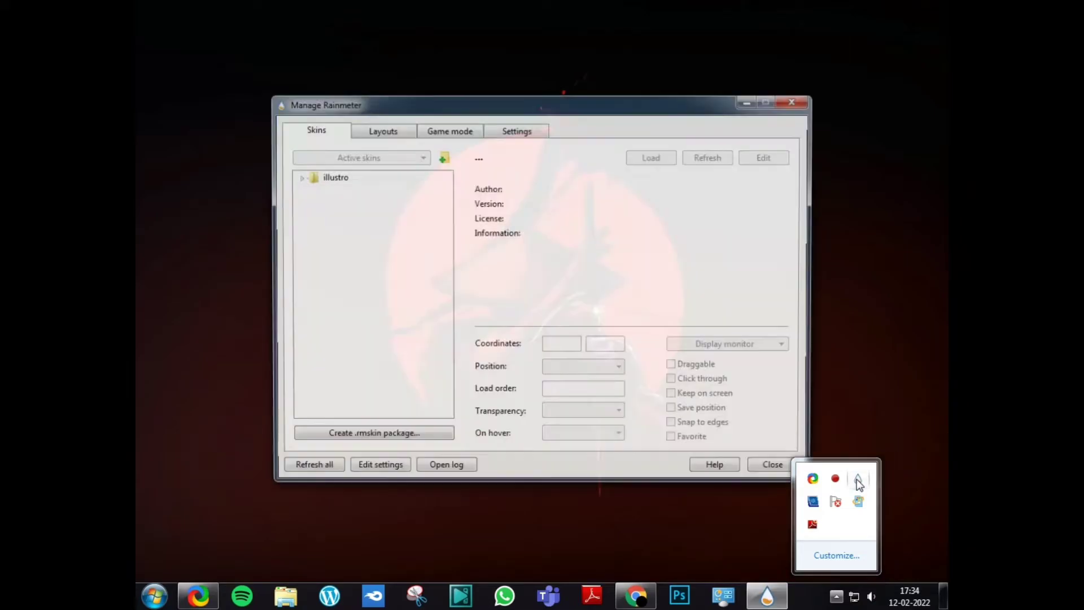
click(443, 157)
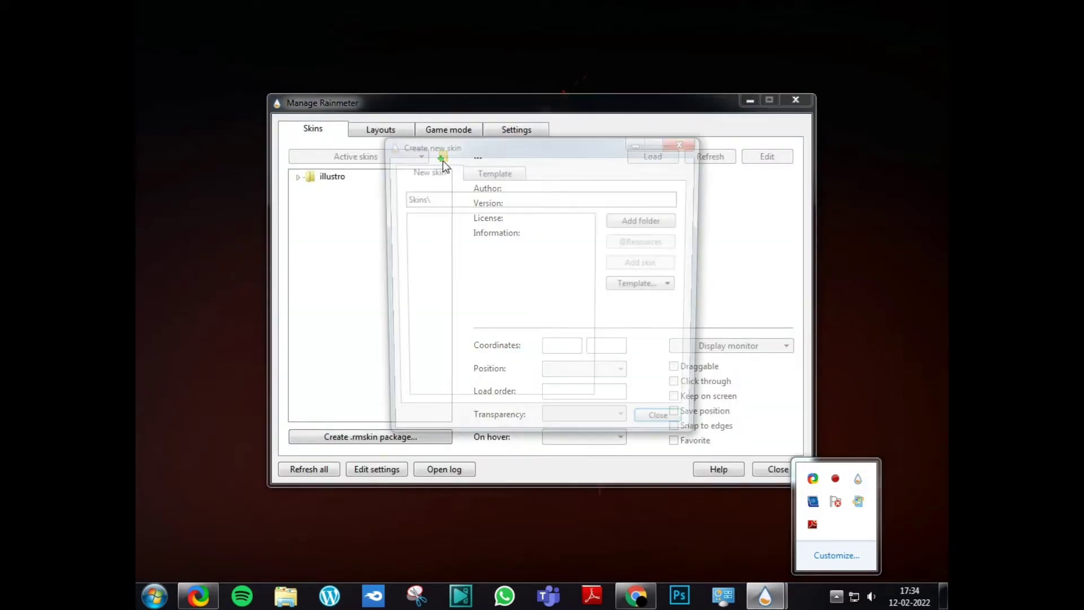
click(645, 220)
click(677, 428)
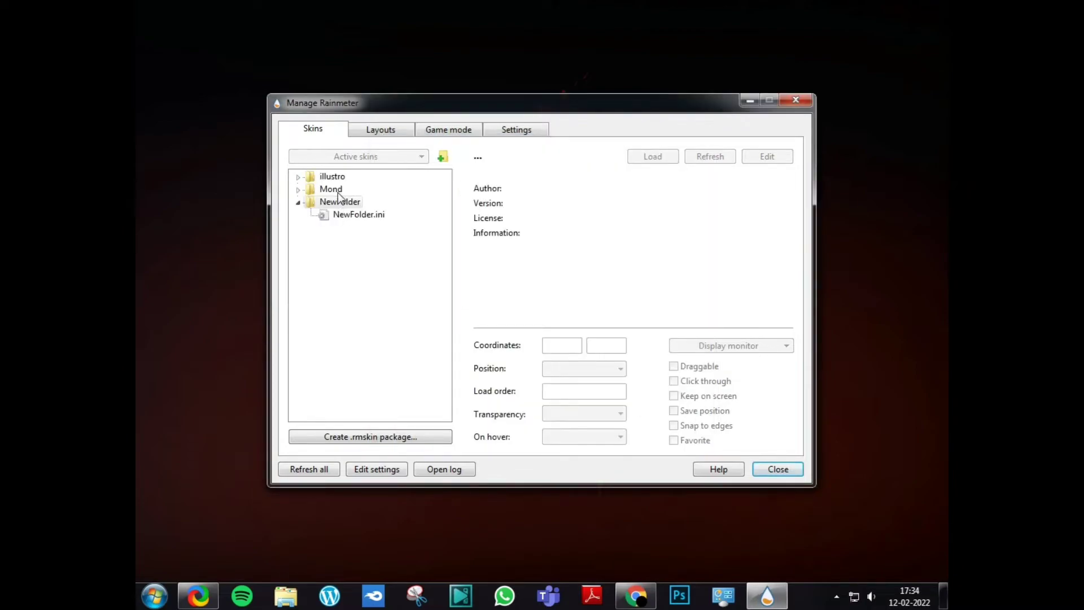
Load Clock.ini from the Clock folder of the Mond skin
click(327, 190)
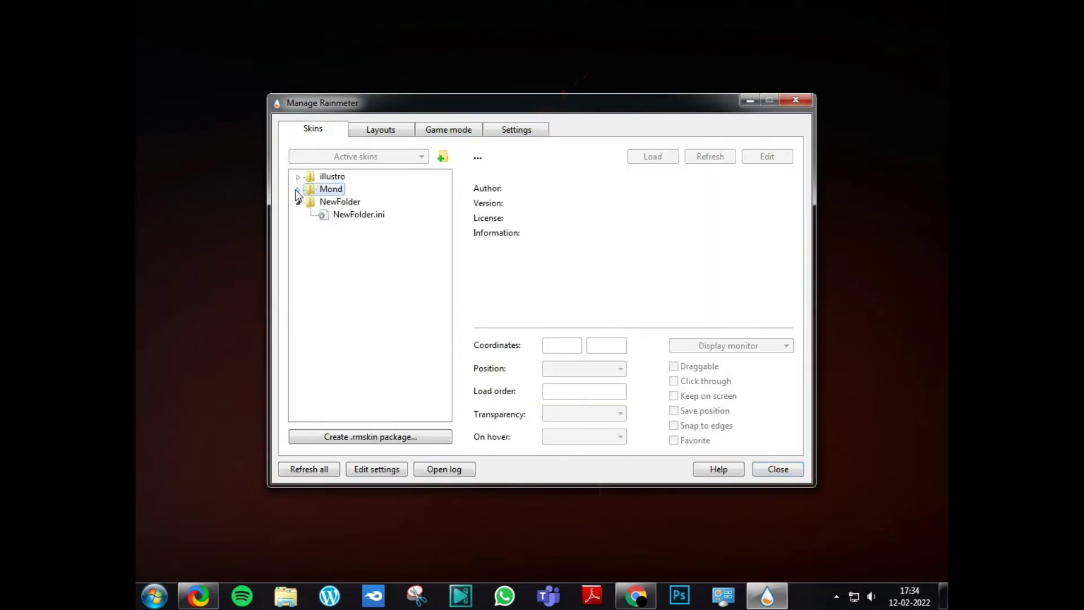
click(298, 189)
click(330, 202)
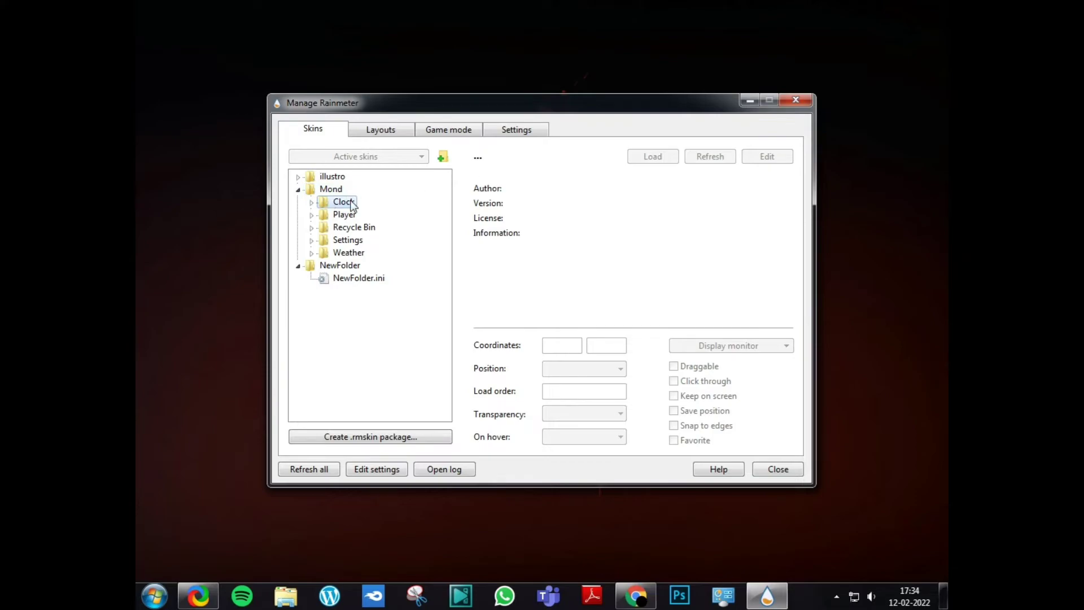
click(311, 202)
click(352, 215)
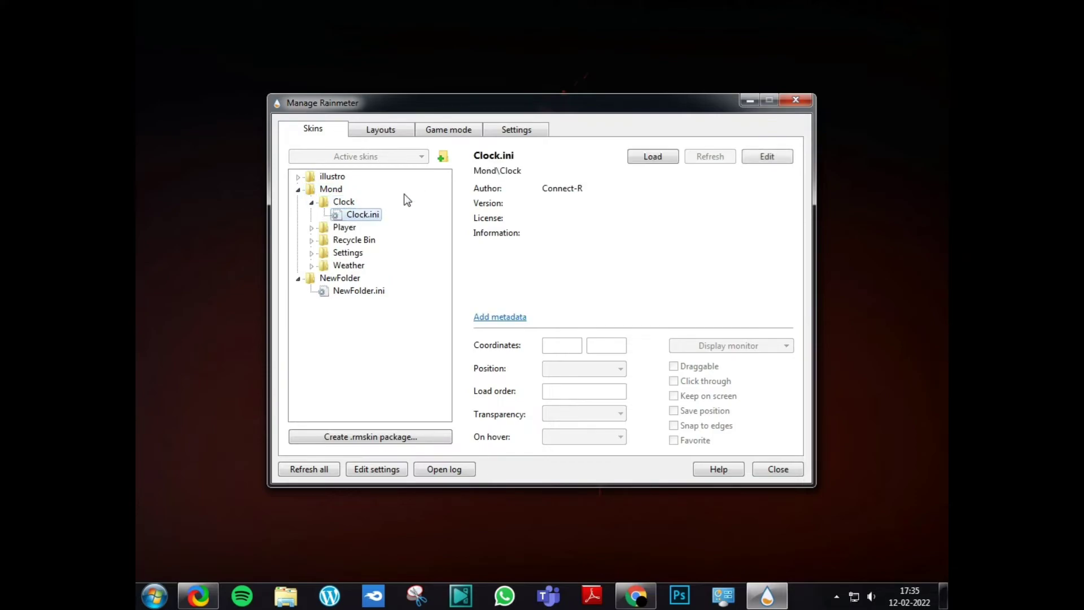
click(649, 157)
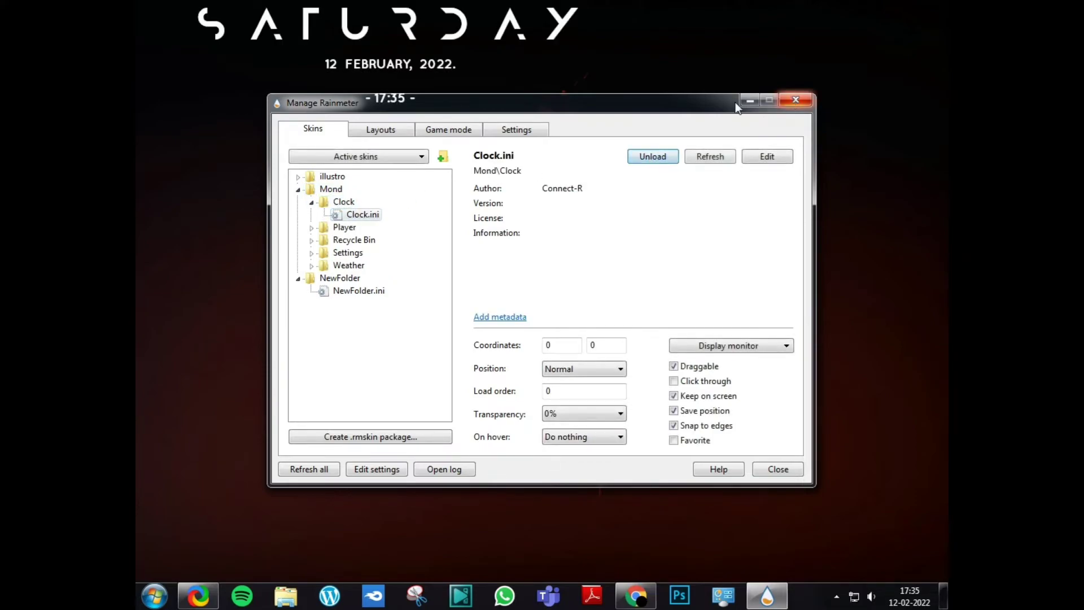
Minimize the Rainmeter manager, center the Mond clock above the wallpaper's red circle and enlarge it slightly
click(746, 100)
drag(426, 35, 568, 53)
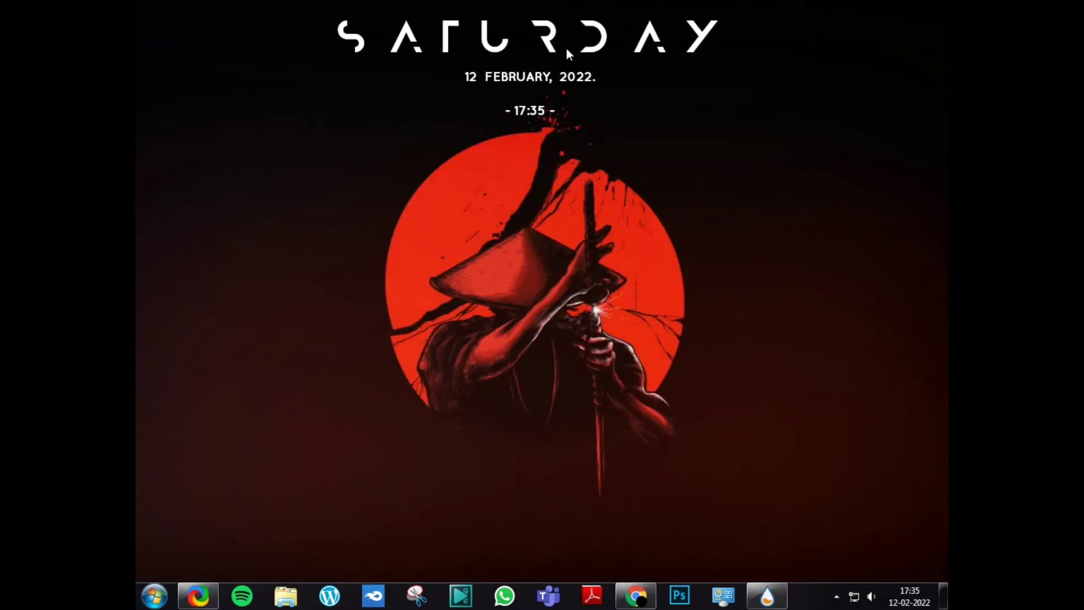
right_click(512, 57)
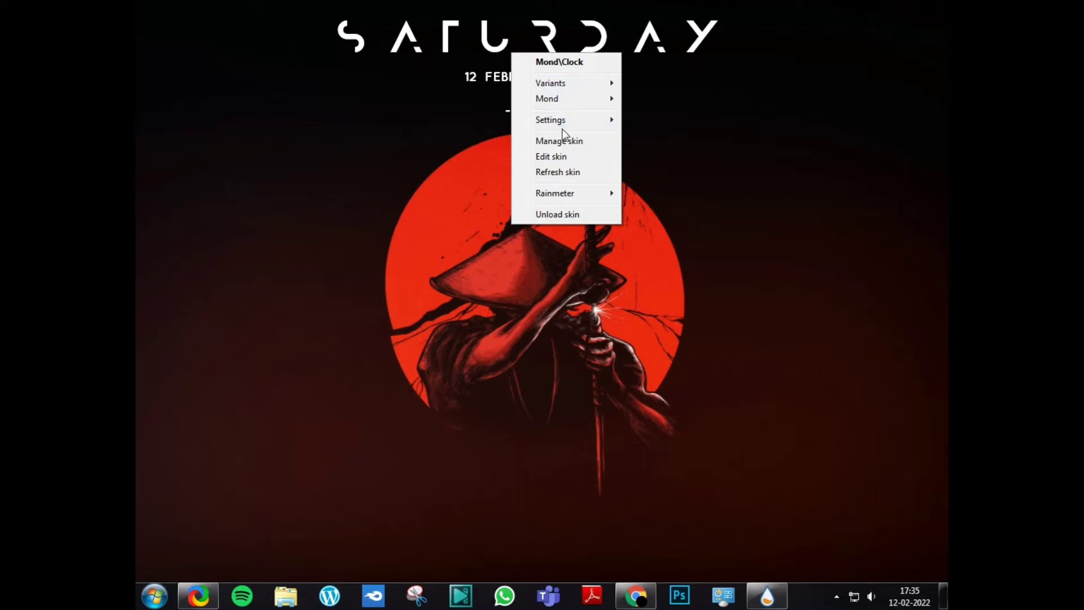
mouse_move(567, 119)
click(680, 61)
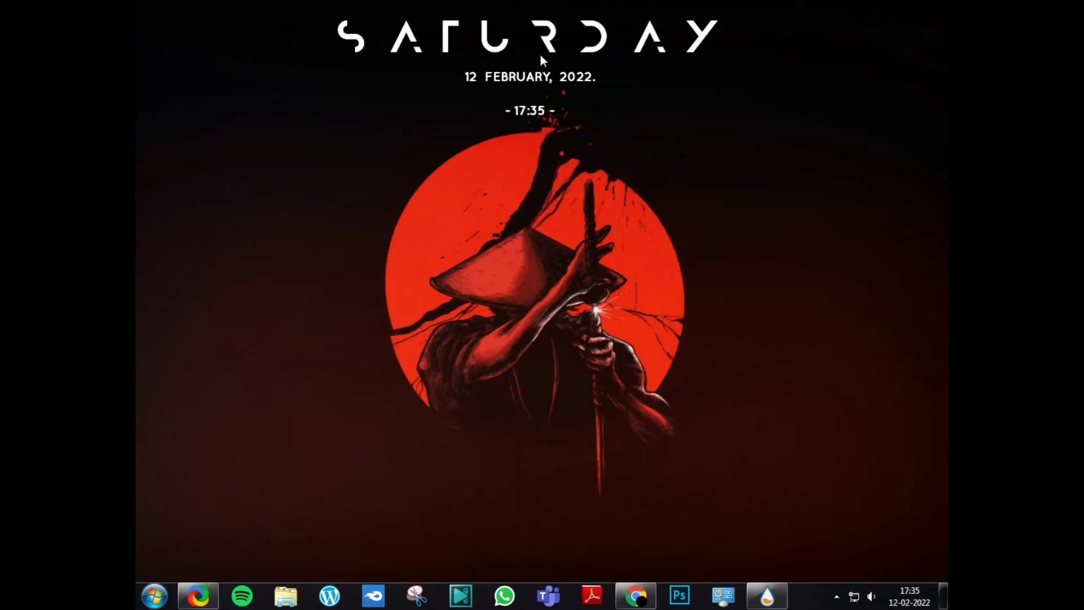
scroll(539, 53, up, 3)
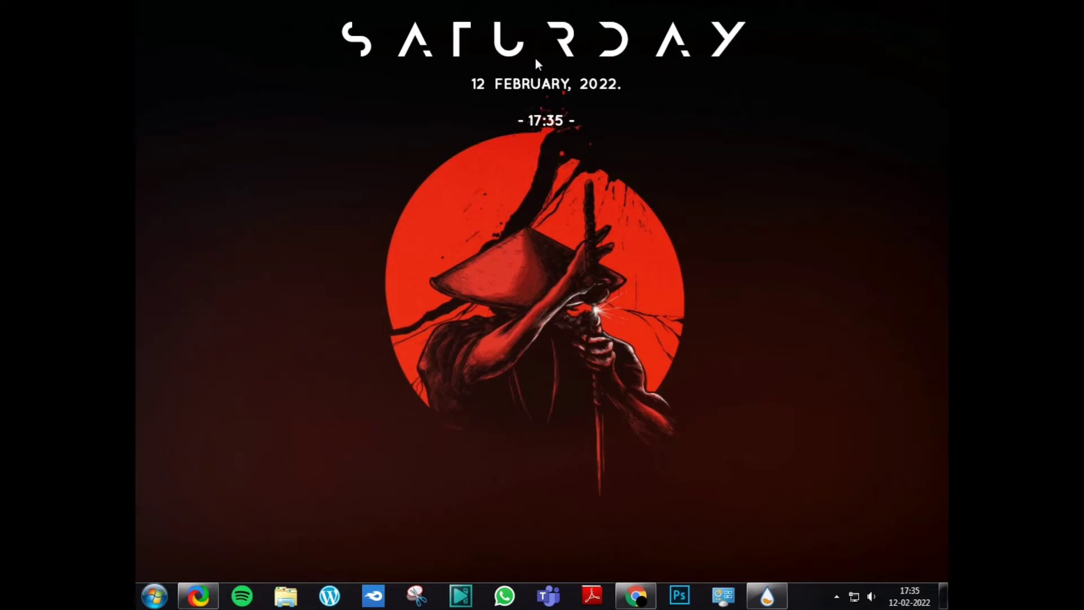
scroll(537, 59, up, 3)
drag(510, 52, 506, 52)
Fix the Mond clock in place by turning off its Draggable setting
right_click(510, 50)
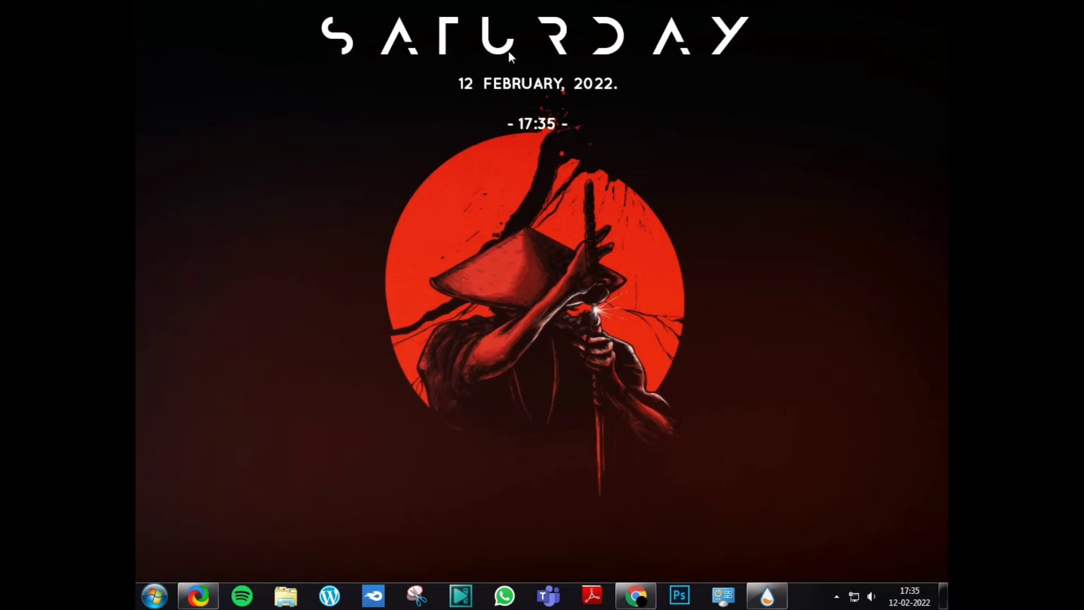
mouse_move(538, 123)
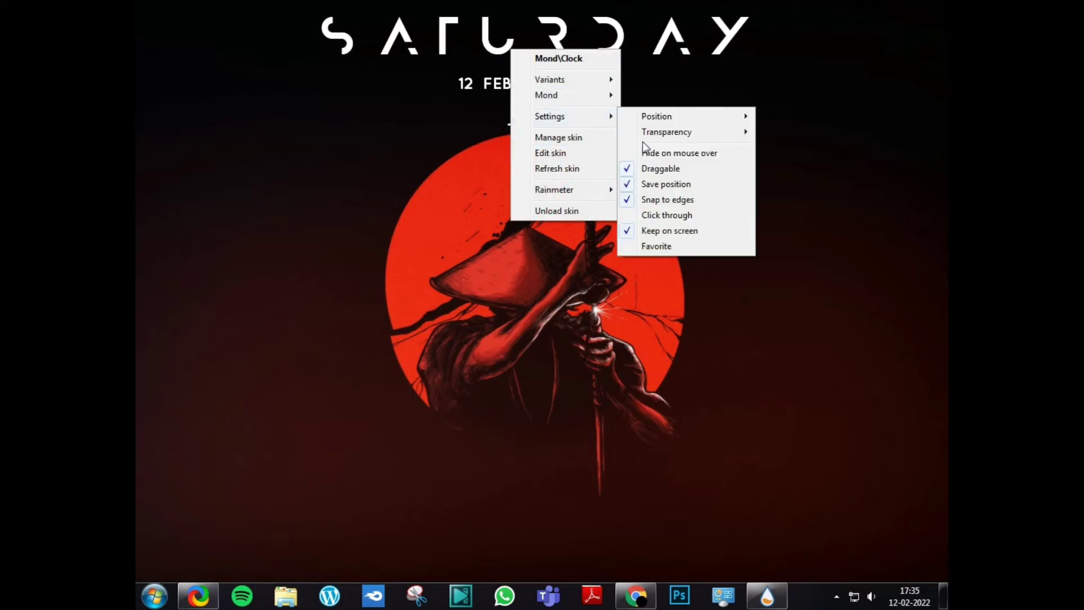
click(665, 169)
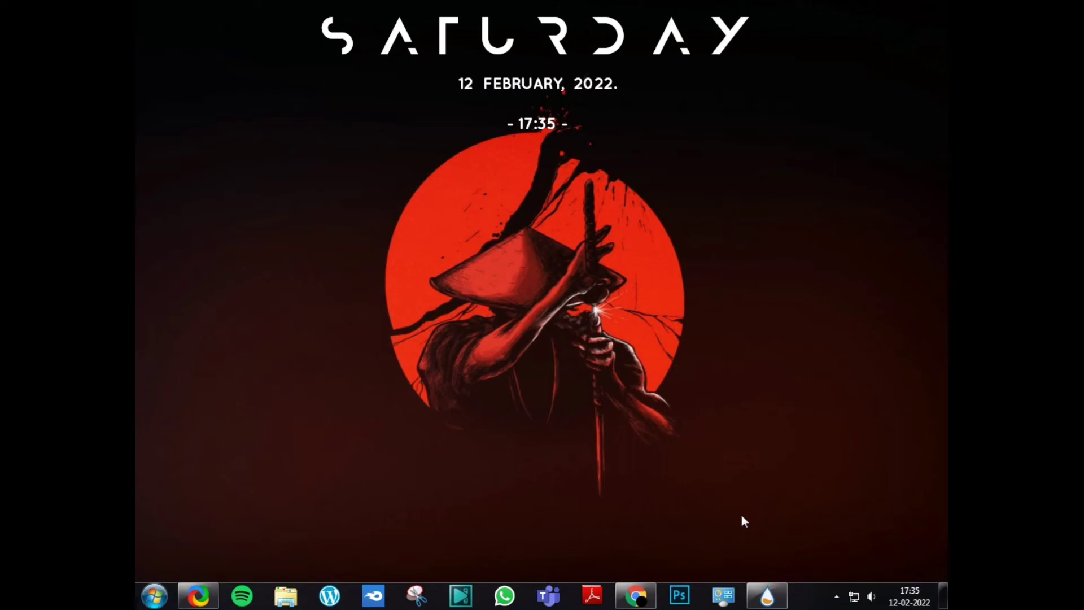
mouse_move(783, 595)
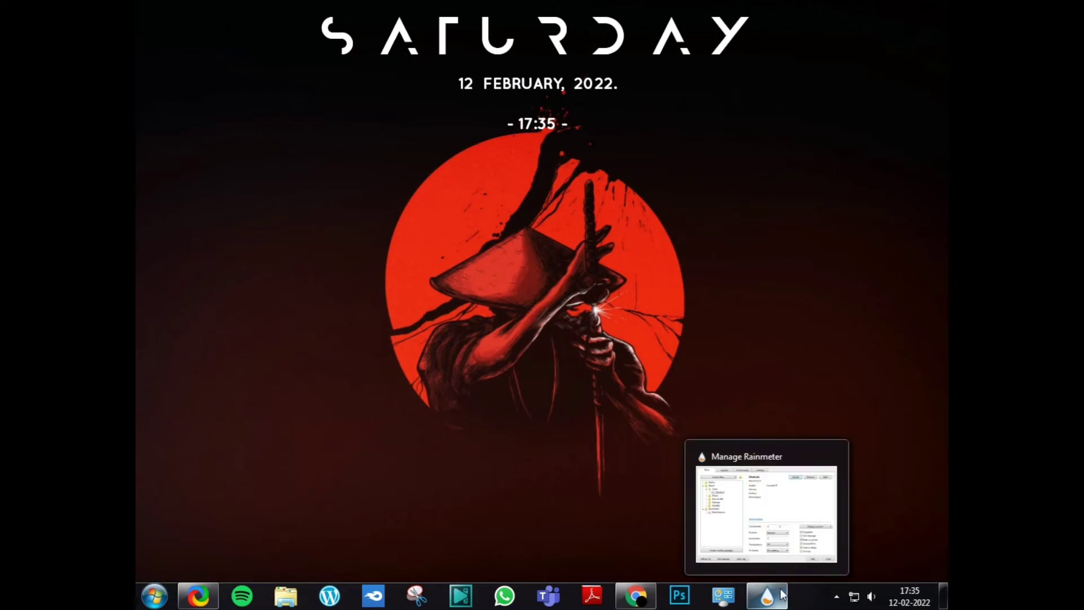
right_click(560, 46)
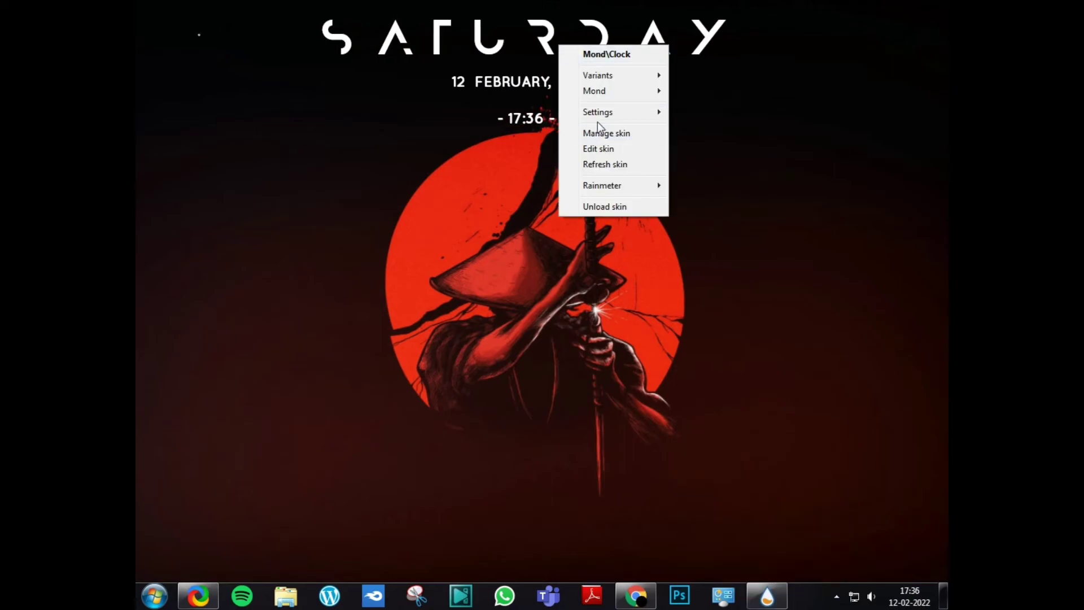
mouse_move(597, 120)
click(689, 169)
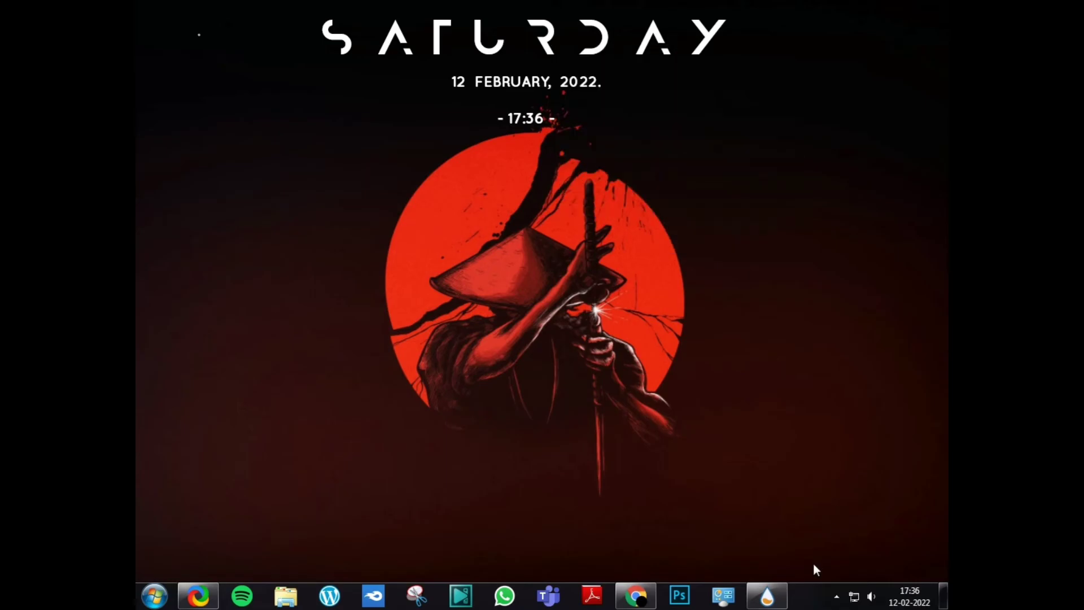
Close the open Rainmeter manager and Chrome windows
right_click(763, 592)
click(759, 560)
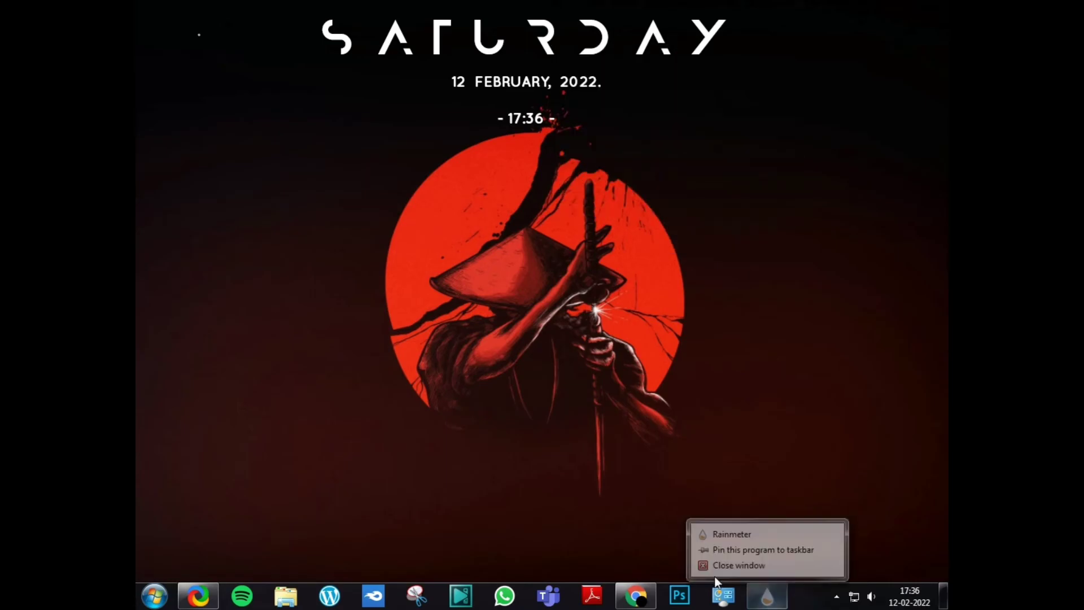
right_click(646, 596)
click(610, 555)
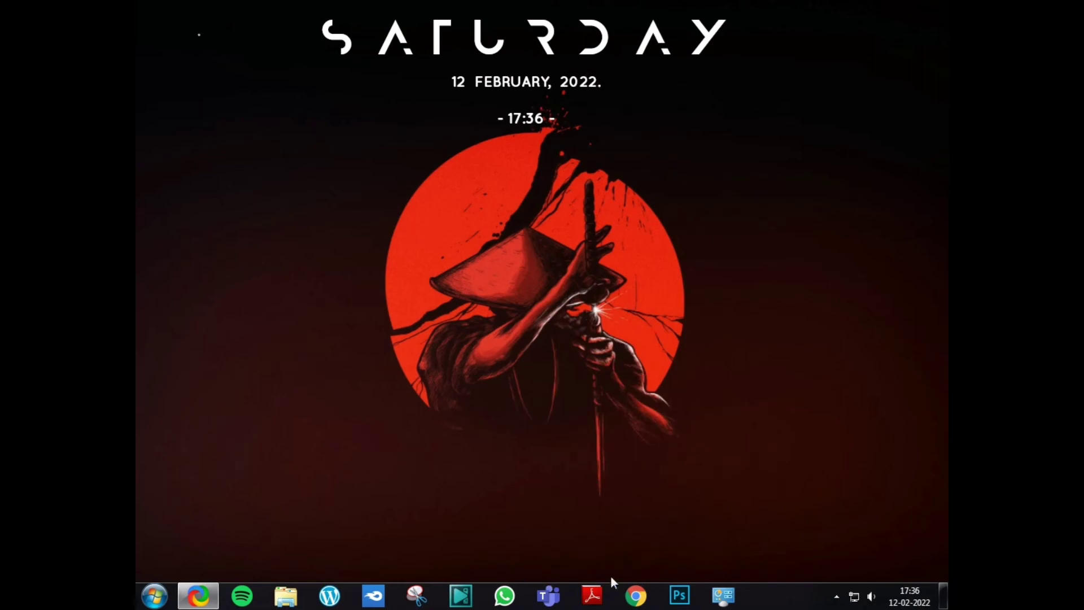
Set the Windows taskbar to auto-hide, apply the change and close its properties
right_click(764, 597)
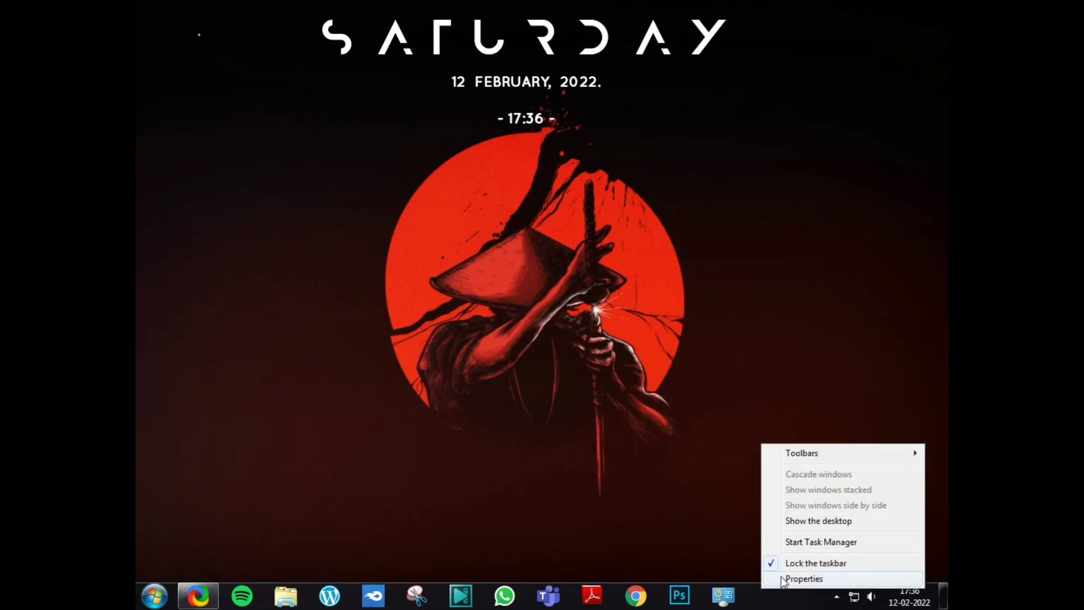
click(803, 578)
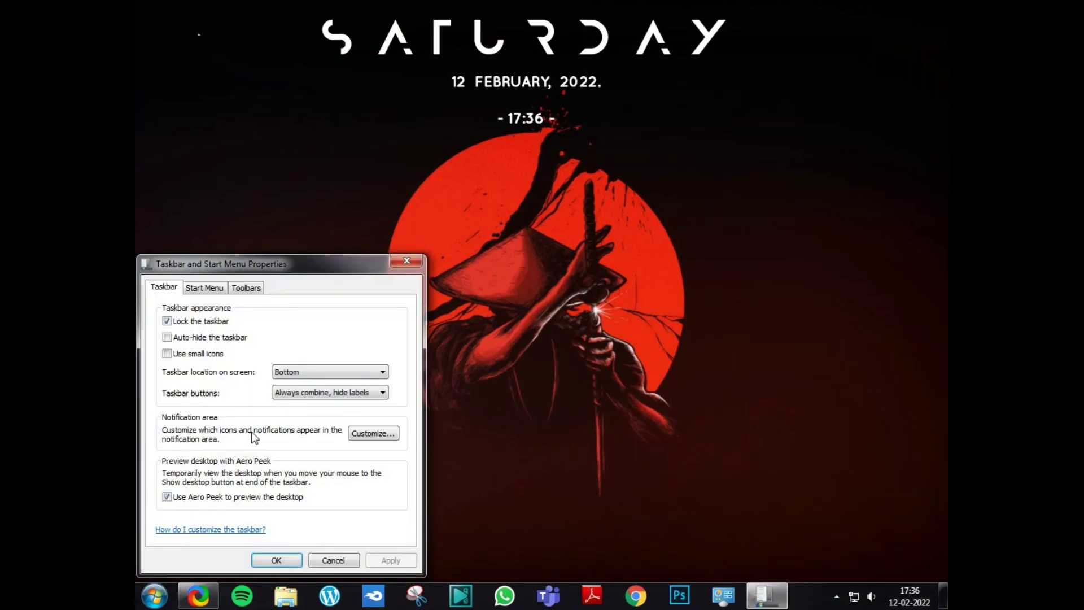
click(192, 339)
click(390, 560)
click(415, 263)
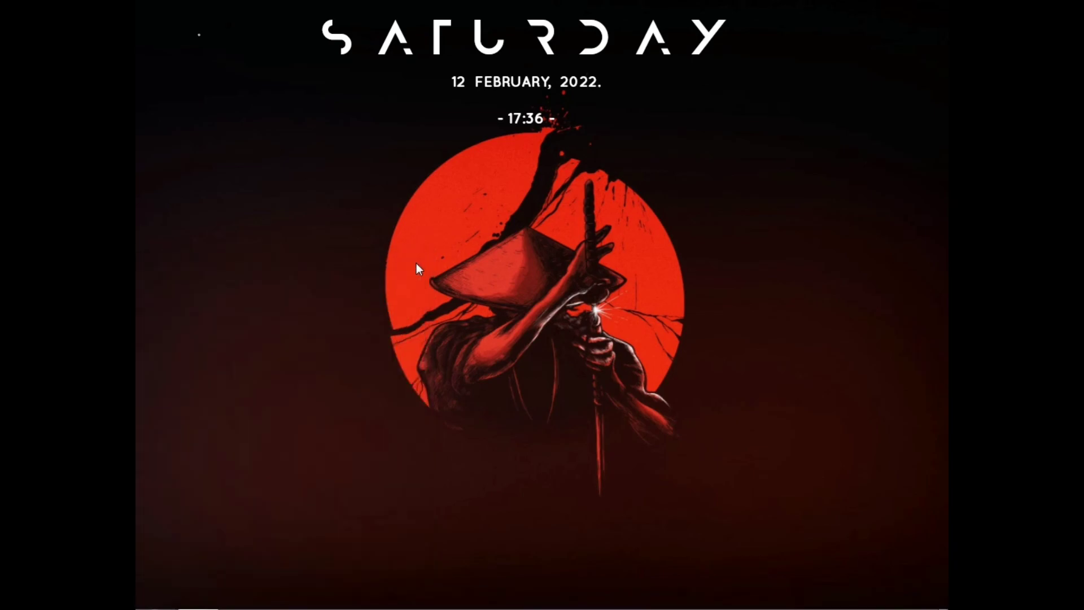